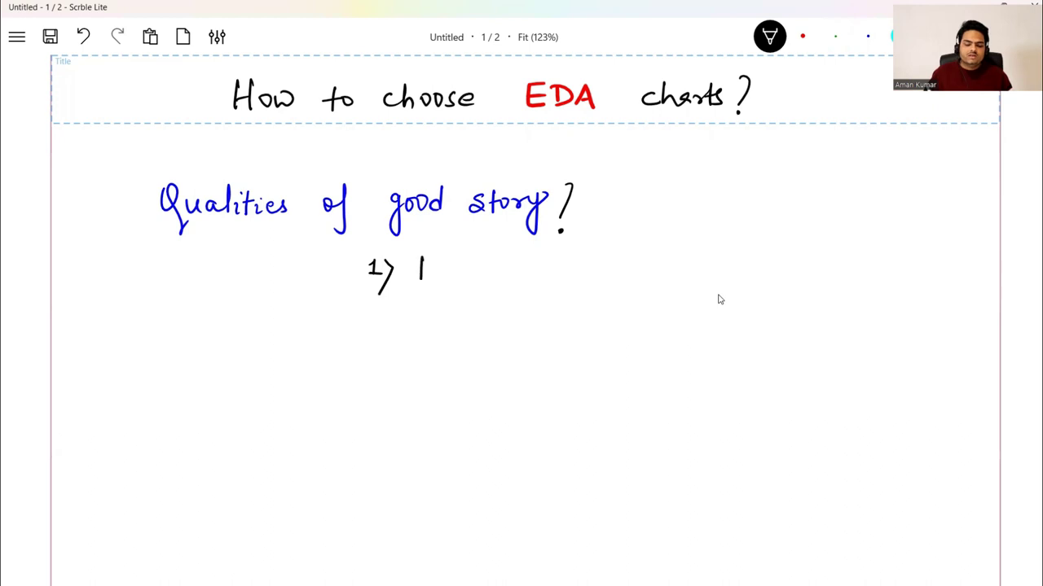
Step: Write 'Relatable' after item 1) in black and tick it in blue
mouse_move(465, 279)
mouse_down()
mouse_move(471, 246)
mouse_move(489, 281)
mouse_up()
mouse_move(500, 243)
mouse_down()
mouse_move(502, 280)
mouse_move(515, 258)
mouse_move(527, 277)
mouse_move(574, 280)
mouse_up()
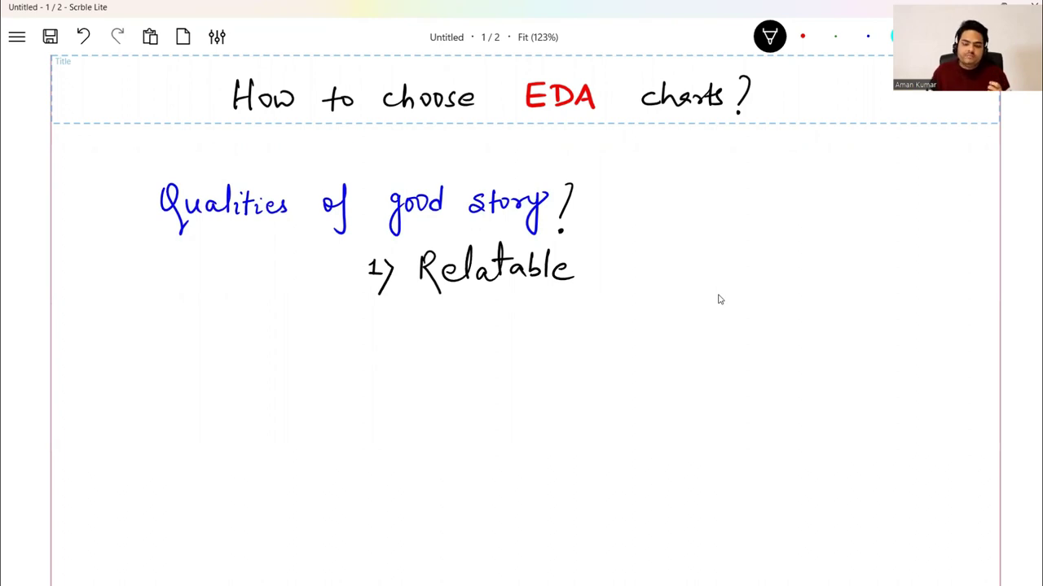
key(4)
drag(594, 267, 687, 250)
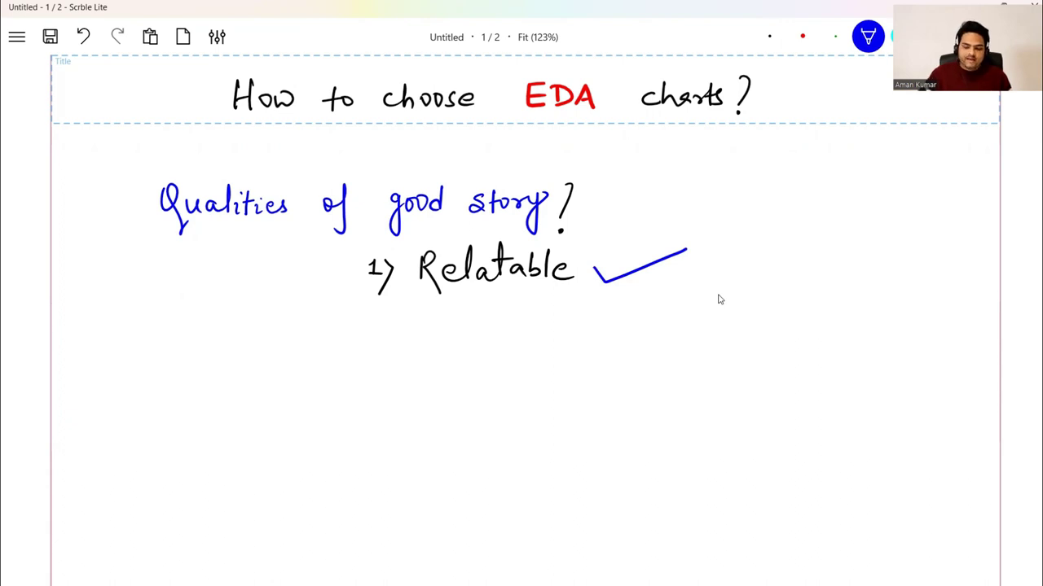
Step: Add a second item '2) Simple' in black and tick it in green
key(1)
mouse_move(359, 323)
mouse_down()
mouse_move(373, 340)
mouse_move(369, 366)
mouse_up()
mouse_move(440, 315)
mouse_down()
mouse_move(419, 341)
mouse_move(481, 342)
mouse_move(487, 363)
mouse_move(499, 341)
mouse_up()
drag(510, 310, 505, 344)
mouse_move(512, 337)
mouse_down()
mouse_move(525, 327)
mouse_move(532, 344)
mouse_up()
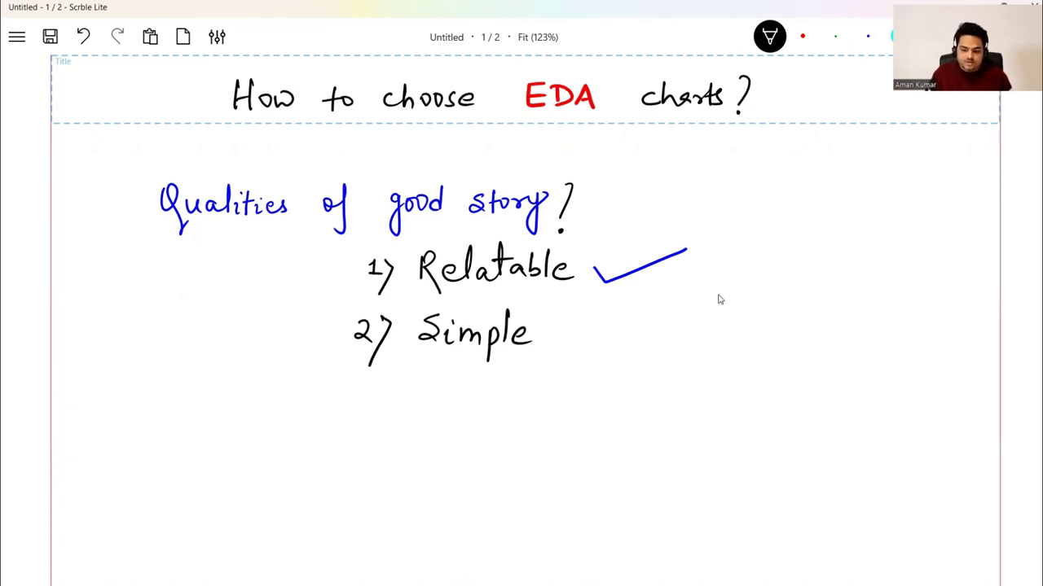
click(835, 36)
drag(542, 341, 641, 320)
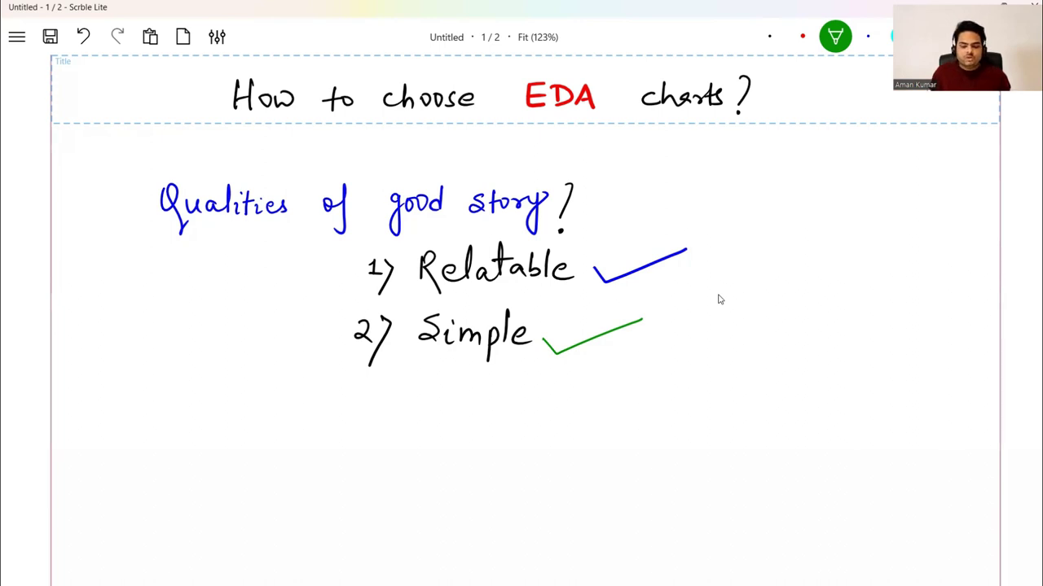
Step: Circle EDA in the title and bracket both qualities with a blue curly brace
mouse_move(612, 85)
mouse_down()
mouse_move(589, 71)
mouse_move(504, 97)
mouse_move(588, 144)
mouse_move(619, 81)
mouse_up()
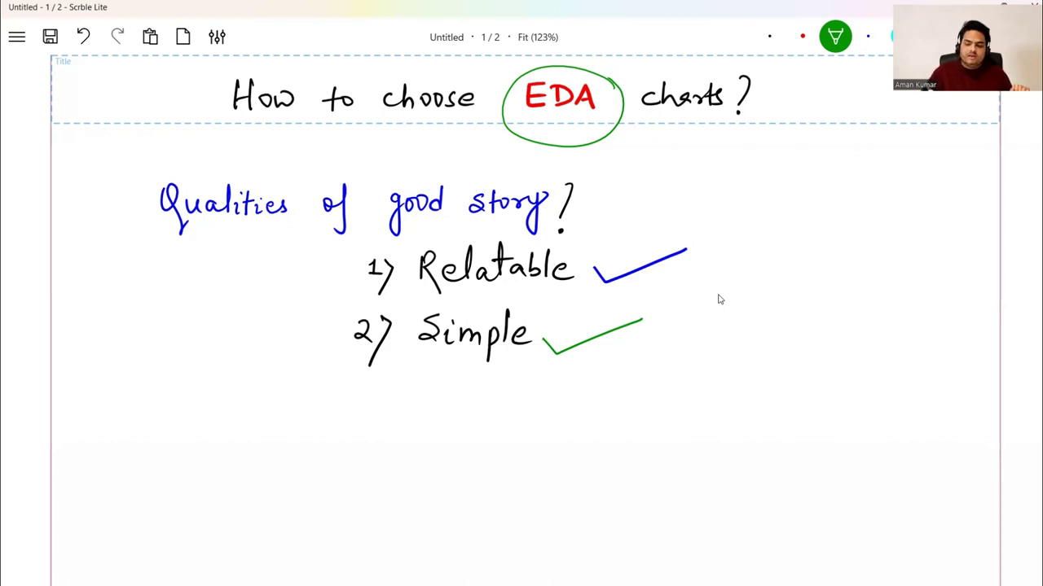
key(4)
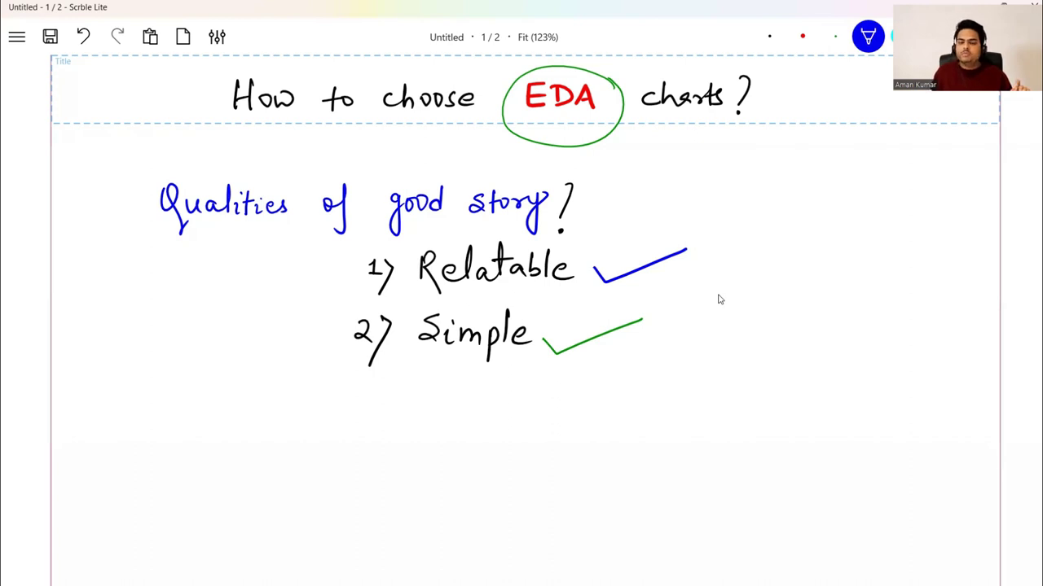
mouse_move(341, 251)
mouse_down()
mouse_move(324, 273)
mouse_move(319, 352)
mouse_move(330, 350)
mouse_up()
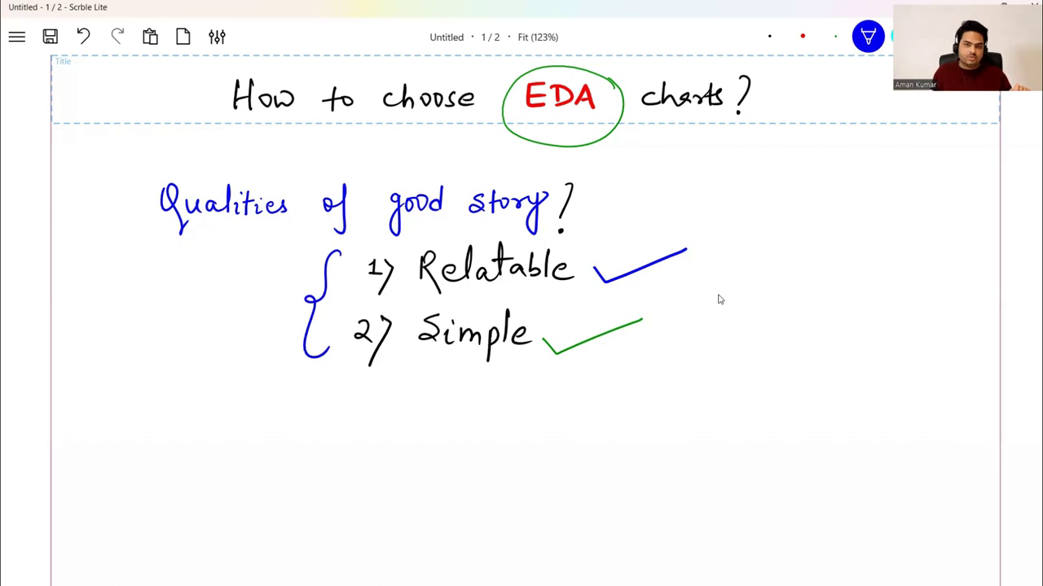
scroll(719, 300, down, 5)
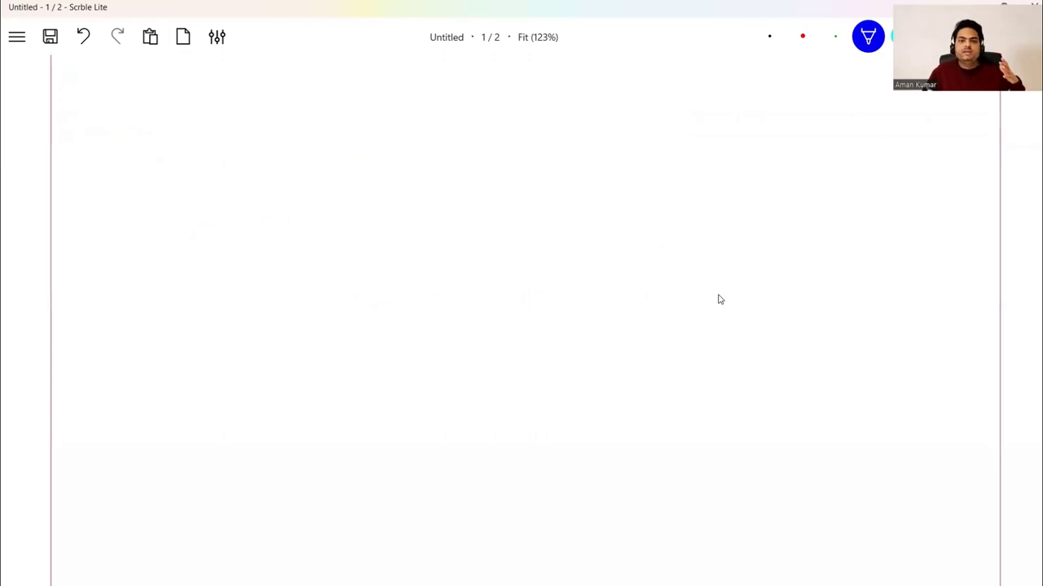
Step: Write the arrowed line 'What I want to show' in blue
mouse_move(187, 139)
mouse_down()
mouse_move(236, 152)
mouse_move(254, 134)
mouse_move(269, 156)
mouse_move(285, 155)
mouse_move(301, 139)
mouse_up()
mouse_move(349, 129)
mouse_down()
mouse_move(350, 148)
mouse_move(358, 126)
mouse_move(361, 149)
mouse_up()
mouse_move(390, 135)
mouse_down()
mouse_move(396, 149)
mouse_move(407, 131)
mouse_move(425, 150)
mouse_move(448, 148)
mouse_move(456, 133)
mouse_move(488, 151)
mouse_up()
drag(474, 139, 487, 138)
mouse_move(491, 135)
mouse_down()
mouse_move(502, 147)
mouse_move(494, 140)
mouse_up()
drag(531, 131, 516, 153)
mouse_move(539, 125)
mouse_down()
mouse_move(552, 151)
mouse_move(557, 136)
mouse_up()
drag(567, 132, 586, 132)
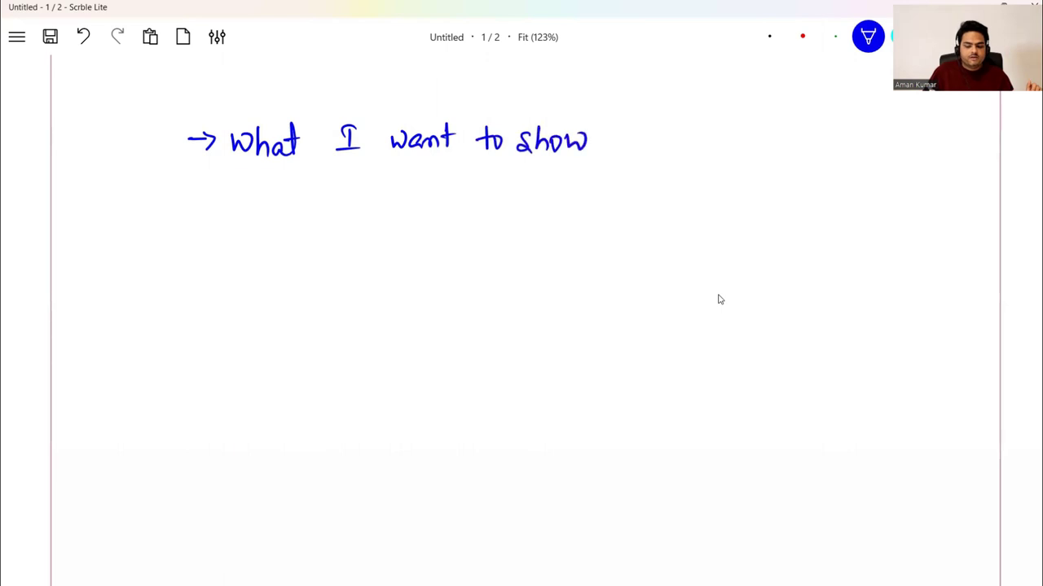
Step: Write 'who are my audience' below, then draw a black curved arrow down from the prompts
drag(180, 197, 214, 197)
mouse_move(201, 186)
mouse_down()
mouse_move(214, 196)
mouse_move(204, 206)
mouse_move(266, 186)
mouse_move(285, 204)
mouse_move(298, 186)
mouse_move(355, 202)
mouse_move(358, 188)
mouse_up()
mouse_move(362, 194)
mouse_down()
mouse_move(423, 200)
mouse_move(426, 225)
mouse_up()
mouse_move(482, 191)
mouse_down()
mouse_move(484, 202)
mouse_move(511, 199)
mouse_up()
mouse_move(517, 174)
mouse_down()
mouse_move(530, 202)
mouse_move(567, 202)
mouse_up()
drag(575, 195, 592, 199)
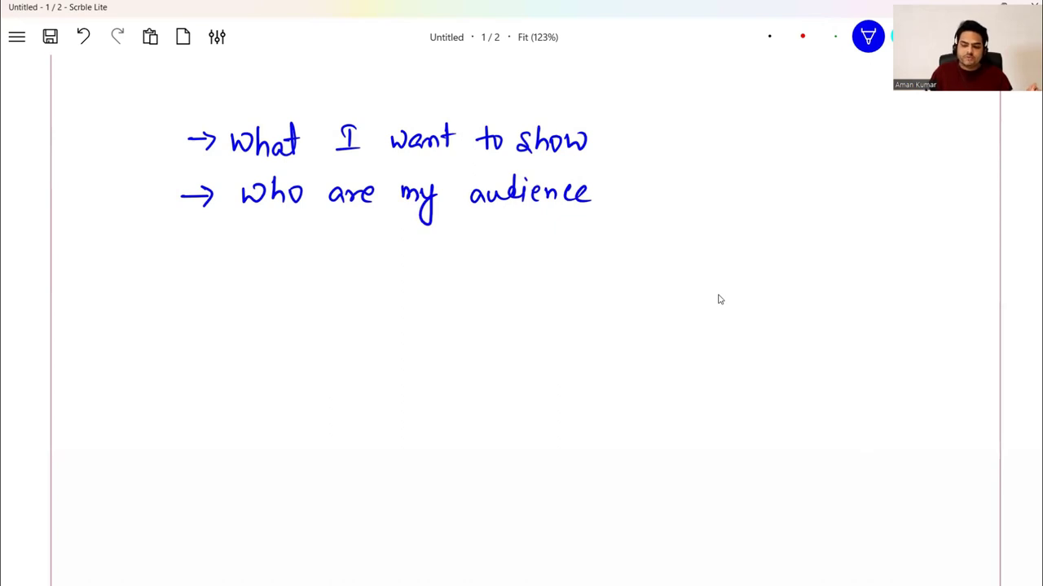
click(835, 36)
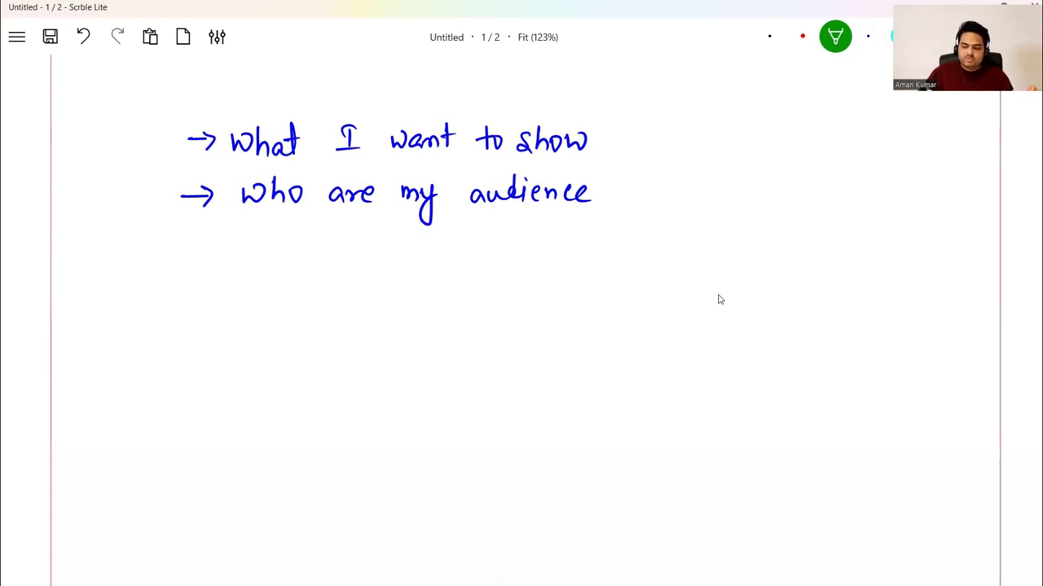
key(1)
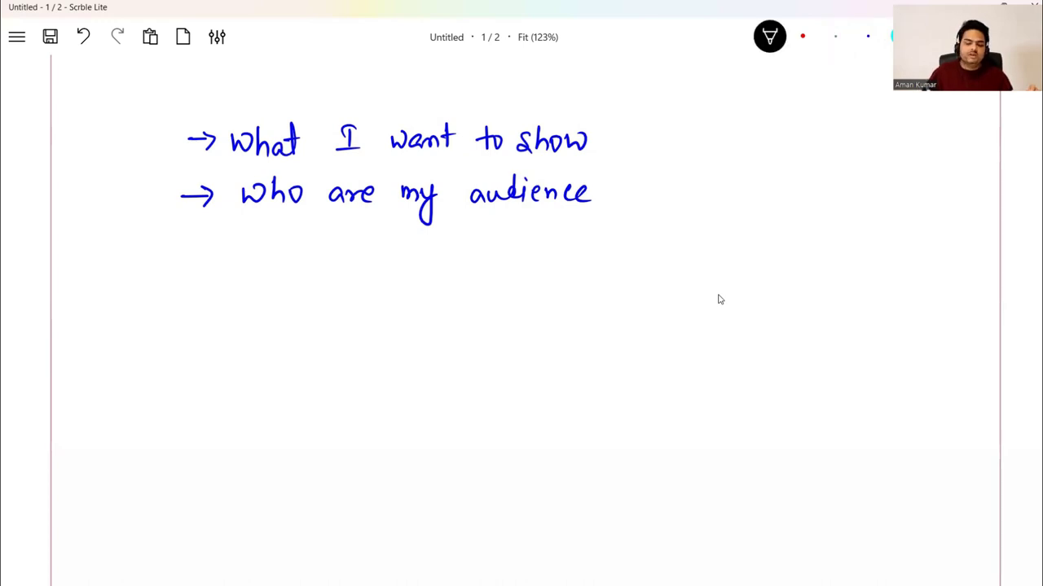
mouse_move(195, 150)
mouse_down()
mouse_move(178, 153)
mouse_move(114, 238)
mouse_move(185, 301)
mouse_move(187, 290)
mouse_move(183, 319)
mouse_up()
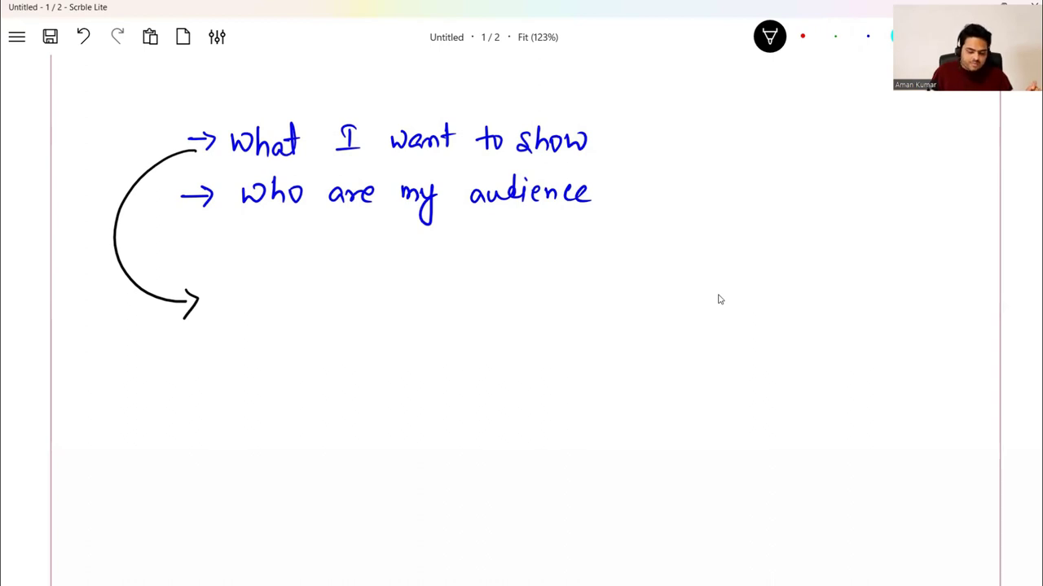
Step: Write 'Relationship' at the arrowhead and branch a second arrow to 'Comparison'
mouse_move(225, 290)
mouse_down()
mouse_move(226, 312)
mouse_move(238, 312)
mouse_move(296, 313)
mouse_move(304, 300)
mouse_up()
mouse_move(303, 298)
mouse_down()
mouse_move(311, 310)
mouse_move(382, 310)
mouse_move(395, 324)
mouse_move(398, 311)
mouse_up()
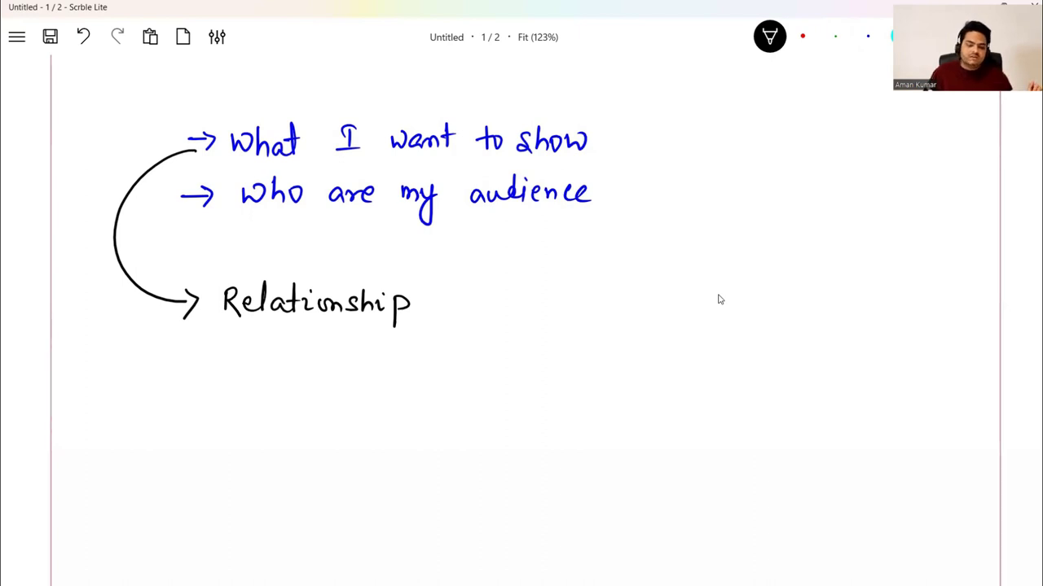
mouse_move(167, 300)
mouse_down()
mouse_move(172, 324)
mouse_move(208, 339)
mouse_move(197, 349)
mouse_up()
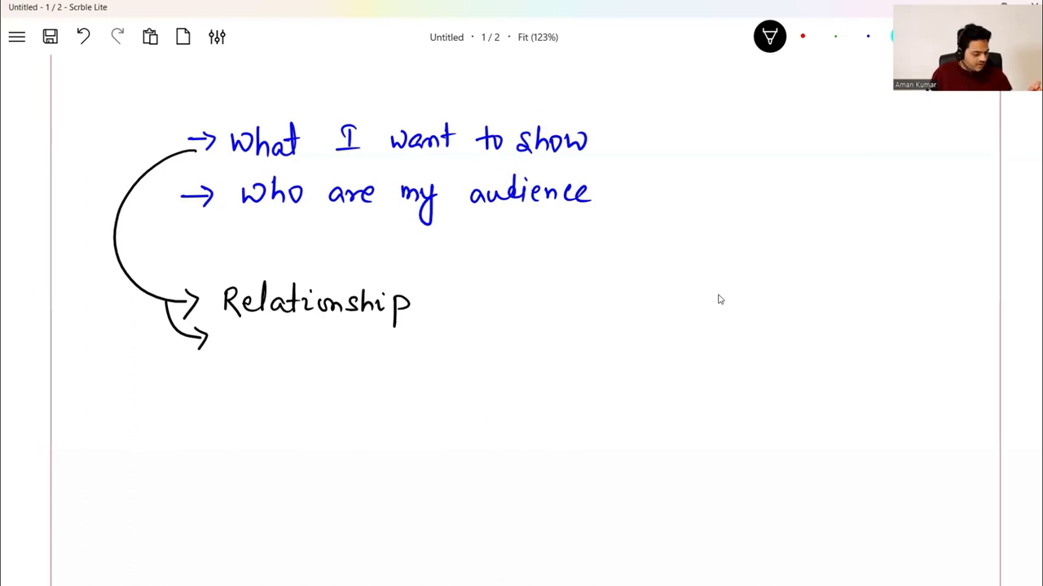
mouse_move(247, 328)
mouse_down()
mouse_move(287, 349)
mouse_move(330, 340)
mouse_move(337, 352)
mouse_move(363, 341)
mouse_move(389, 351)
mouse_up()
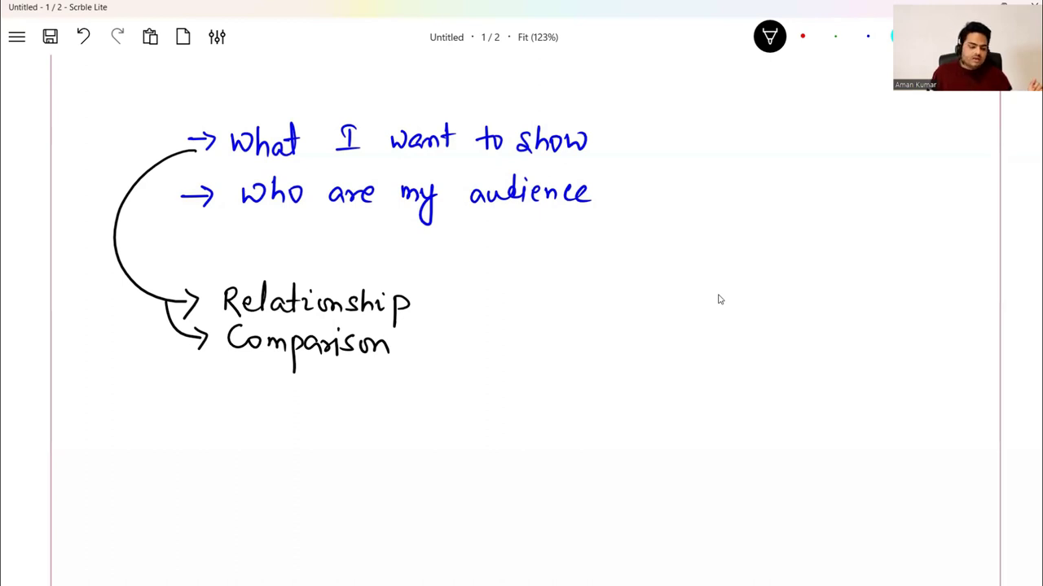
Step: Branch two more arrows to 'Distribution' and 'Composition'
mouse_move(164, 303)
mouse_down()
mouse_move(198, 380)
mouse_move(211, 381)
mouse_move(202, 401)
mouse_move(265, 398)
mouse_up()
mouse_move(283, 373)
mouse_down()
mouse_move(284, 402)
mouse_move(293, 391)
mouse_move(356, 400)
mouse_up()
mouse_move(345, 385)
mouse_down()
mouse_move(370, 399)
mouse_move(392, 396)
mouse_up()
drag(396, 386, 409, 401)
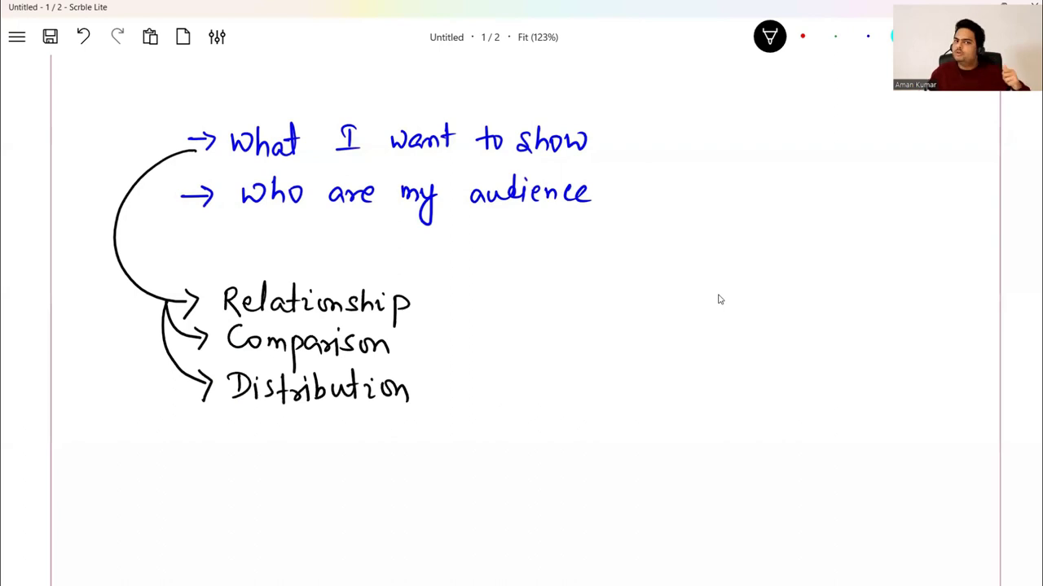
mouse_move(170, 358)
mouse_down()
mouse_move(211, 429)
mouse_move(201, 440)
mouse_up()
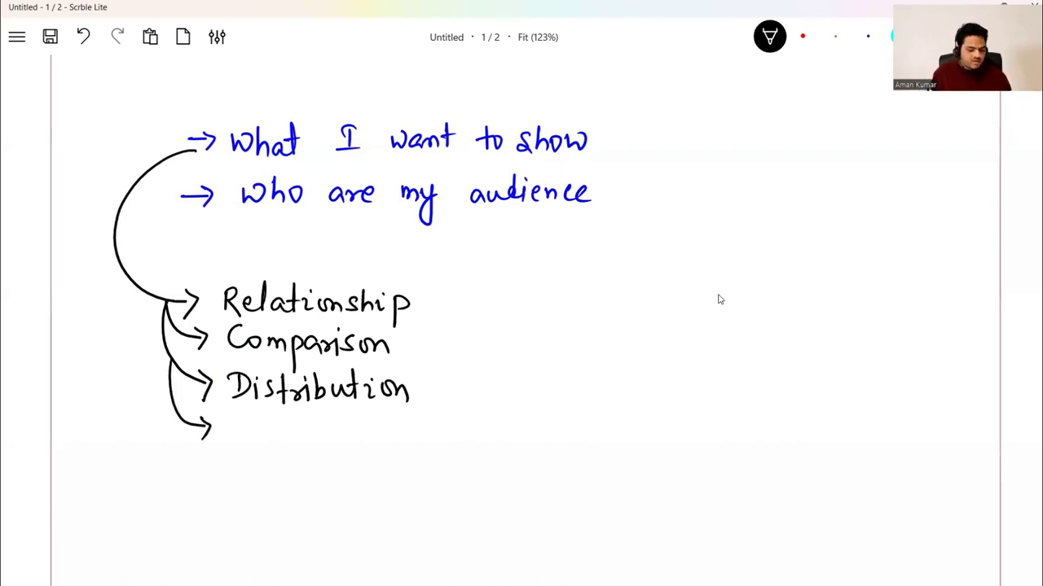
drag(253, 417, 249, 439)
mouse_move(263, 429)
mouse_down()
mouse_move(269, 439)
mouse_move(275, 429)
mouse_up()
drag(282, 429, 314, 452)
mouse_move(314, 428)
mouse_down()
mouse_move(313, 436)
mouse_move(331, 429)
mouse_move(367, 446)
mouse_move(377, 426)
mouse_up()
mouse_move(379, 433)
mouse_down()
mouse_move(379, 446)
mouse_move(395, 432)
mouse_move(418, 443)
mouse_up()
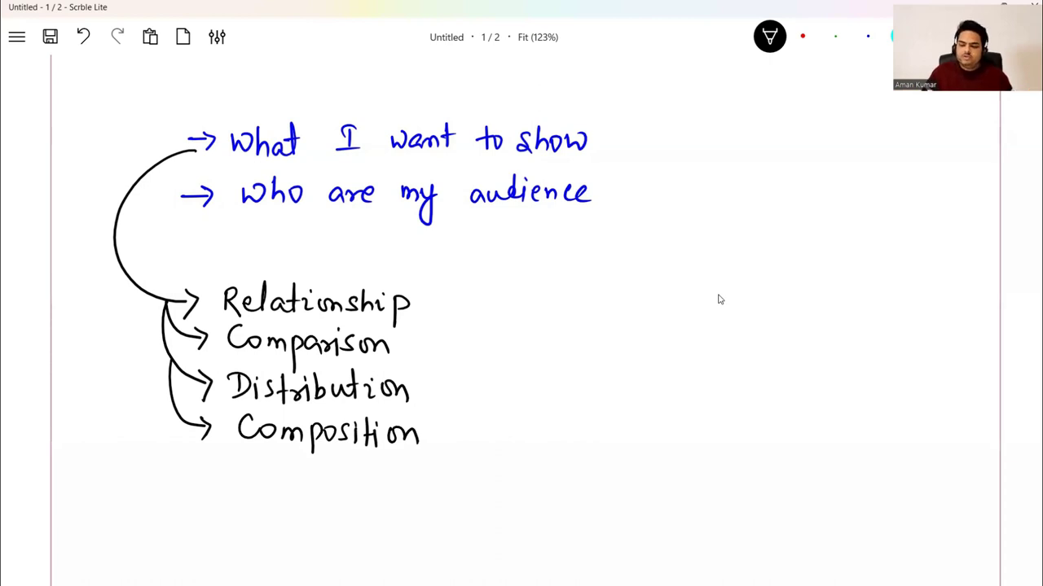
Step: Tick Relationship, Comparison, Distribution and Composition with blue checkmarks
key(4)
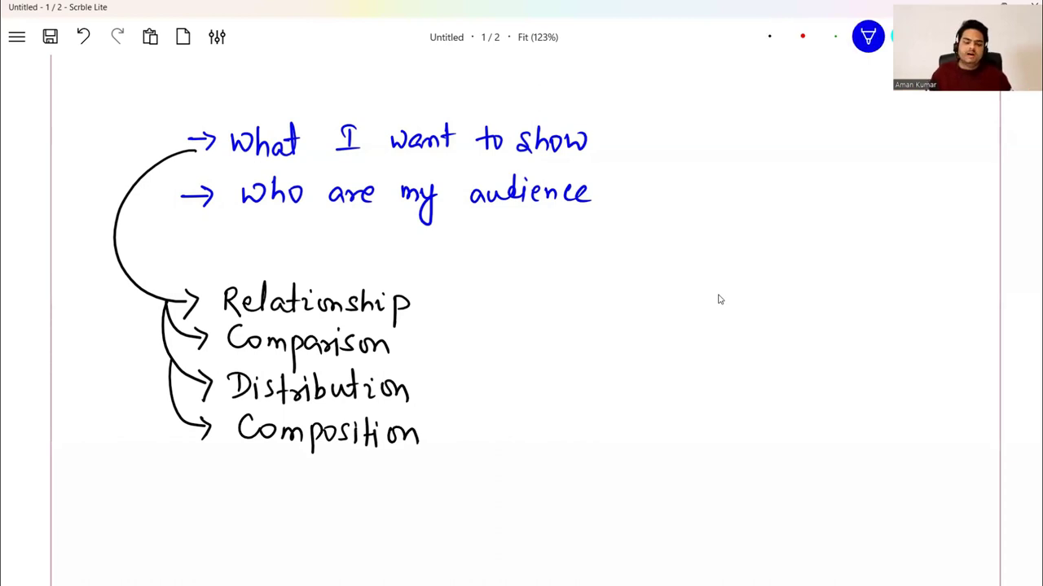
drag(425, 298, 481, 279)
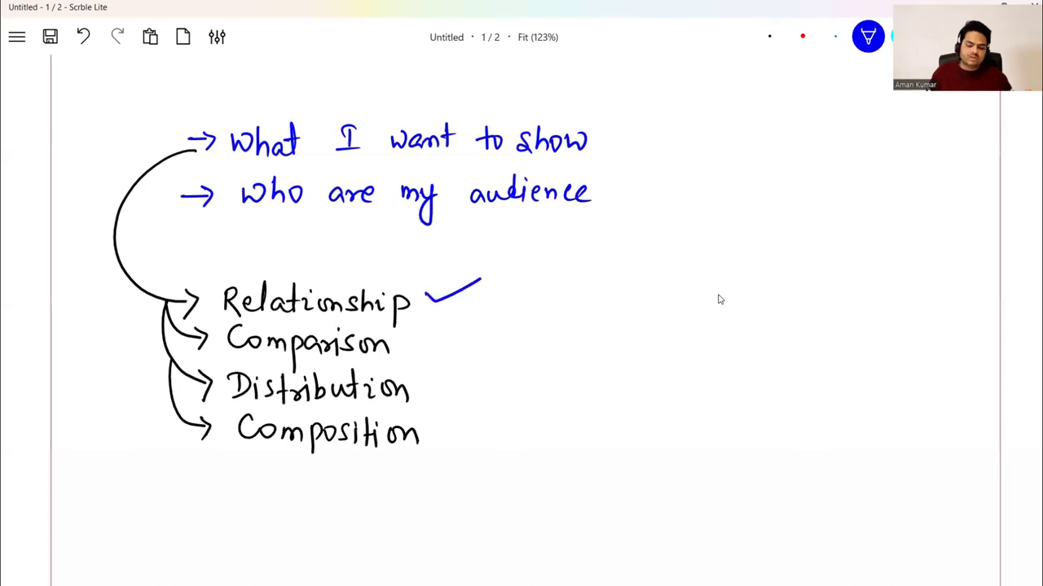
drag(401, 345, 459, 329)
drag(418, 380, 479, 369)
mouse_move(431, 434)
mouse_down()
mouse_move(438, 444)
mouse_move(508, 409)
mouse_up()
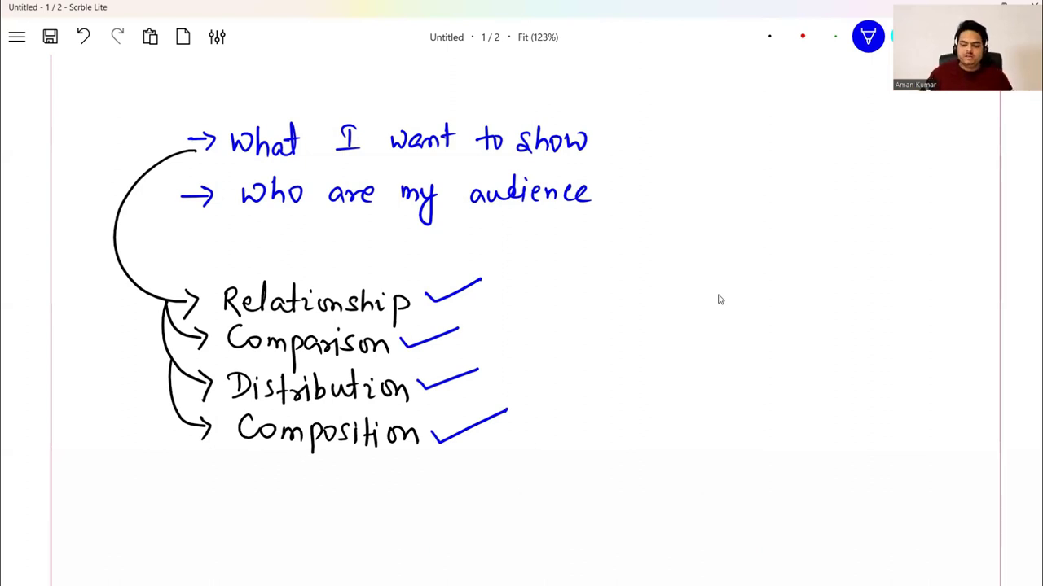
Step: Underline 'who are my audience' in red
key(2)
drag(235, 233, 588, 220)
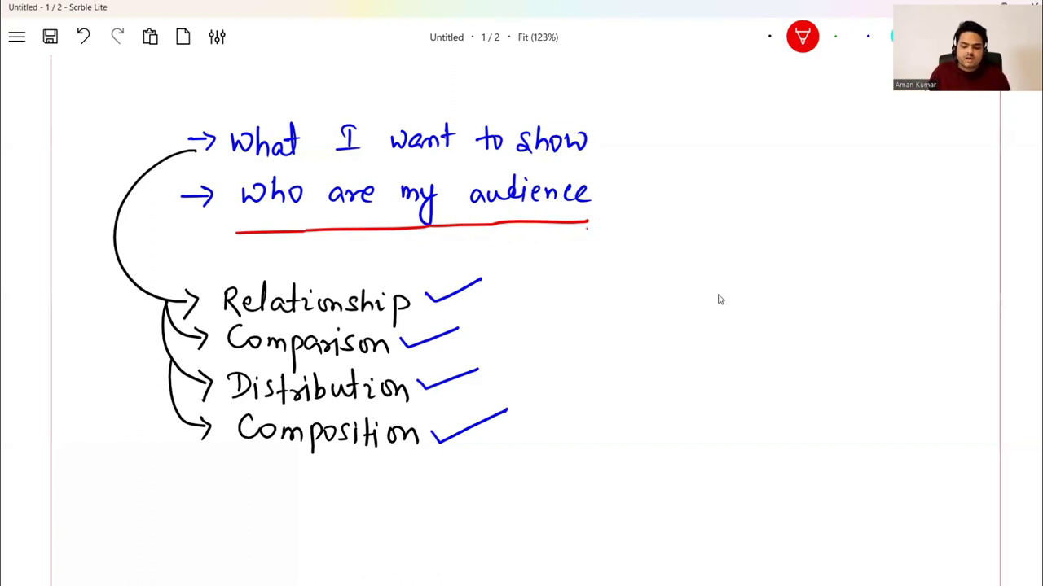
drag(588, 221, 610, 219)
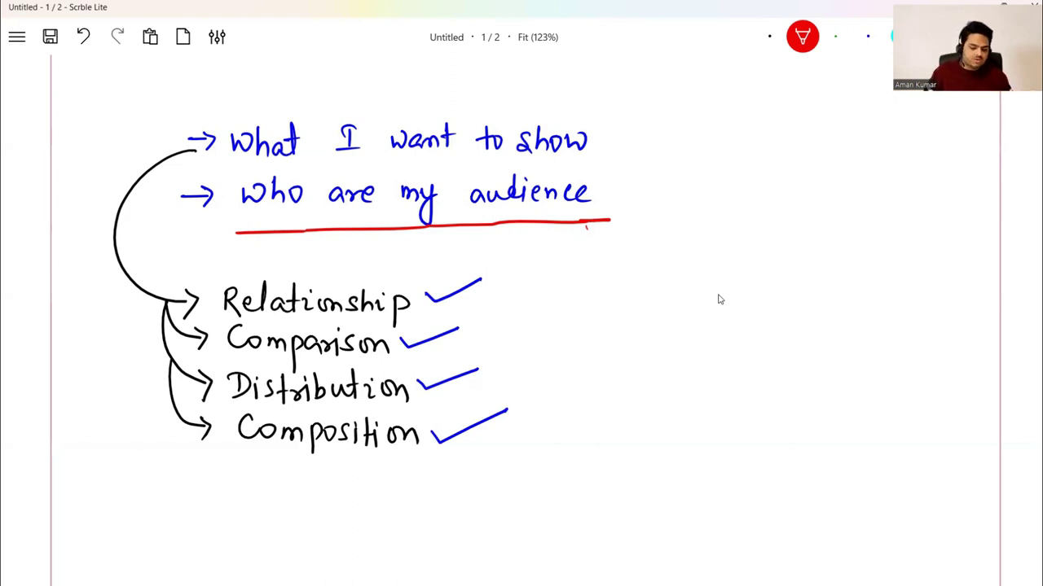
Step: Draw red arrows after each of the four ticks, each pointing to a red '2'
drag(476, 300, 534, 300)
drag(527, 284, 531, 308)
drag(469, 344, 529, 349)
mouse_move(468, 392)
mouse_down()
mouse_move(539, 390)
mouse_move(531, 401)
mouse_up()
mouse_move(482, 443)
mouse_down()
mouse_move(542, 440)
mouse_move(534, 448)
mouse_up()
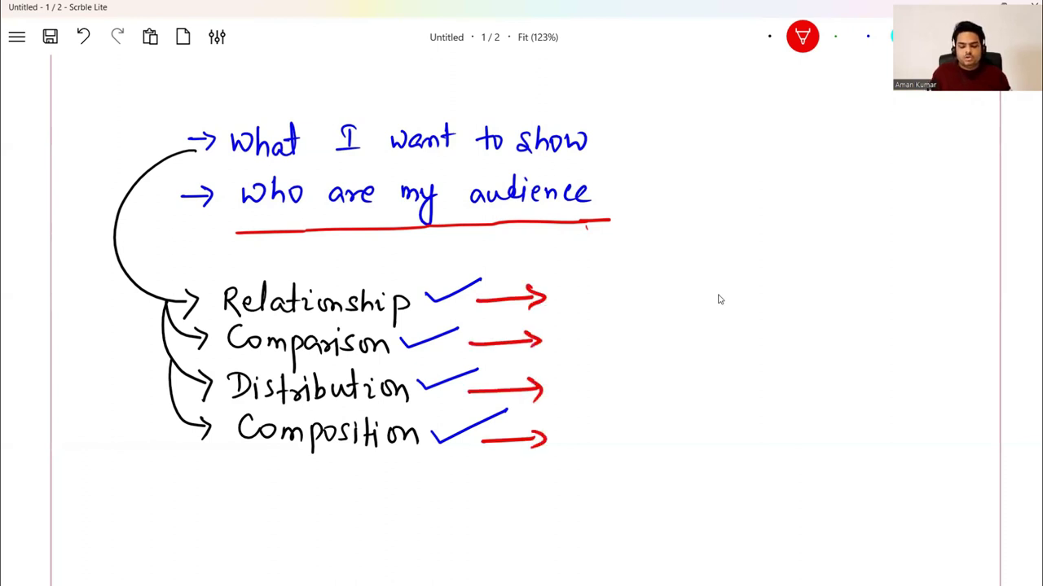
mouse_move(569, 285)
mouse_down()
mouse_move(594, 302)
mouse_move(571, 346)
mouse_move(593, 347)
mouse_move(593, 395)
mouse_move(576, 443)
mouse_move(604, 444)
mouse_up()
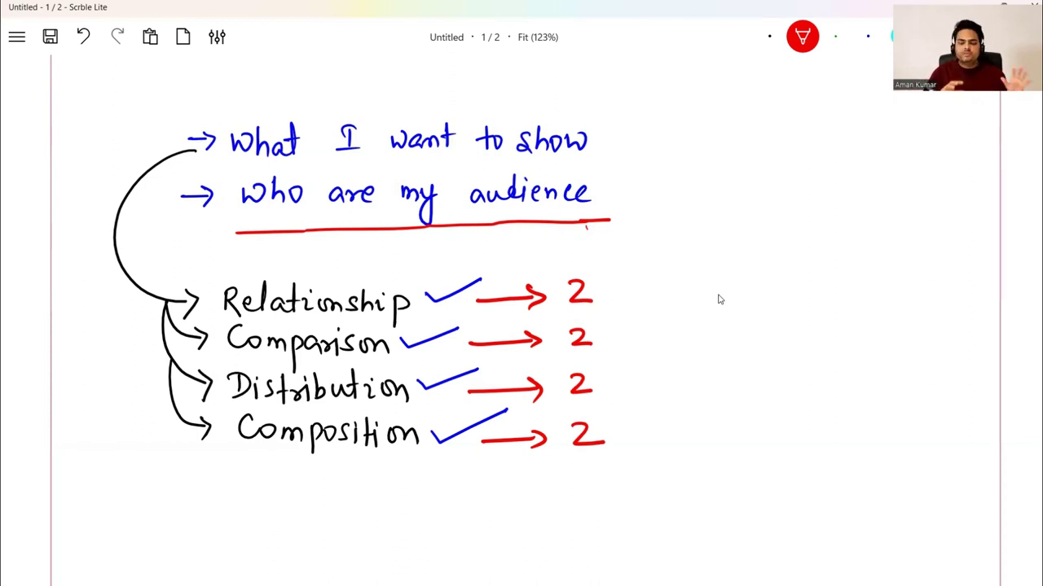
scroll(719, 300, up, 8)
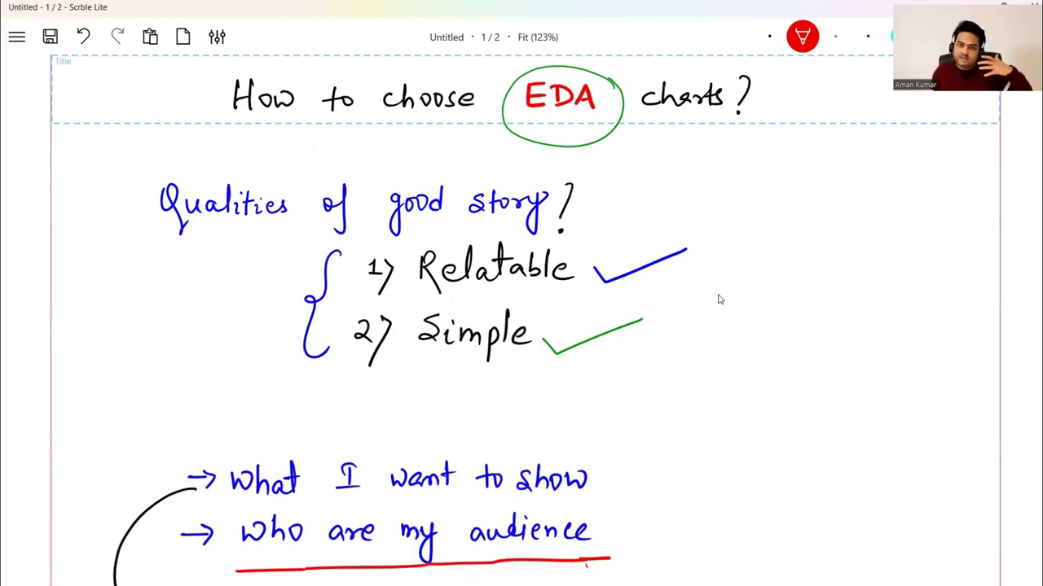
scroll(719, 299, down, 7)
scroll(719, 300, down, 1)
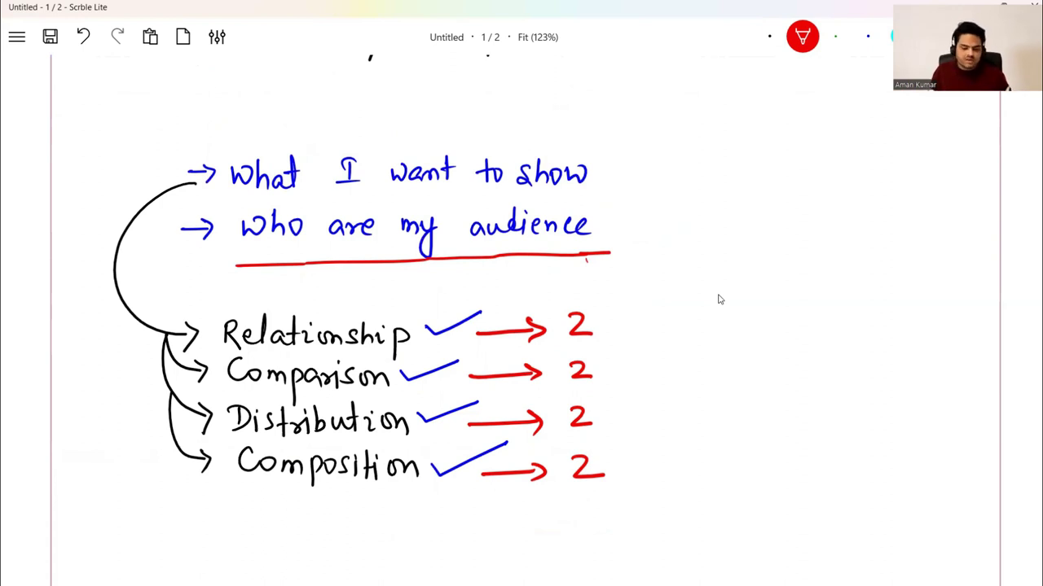
mouse_move(585, 569)
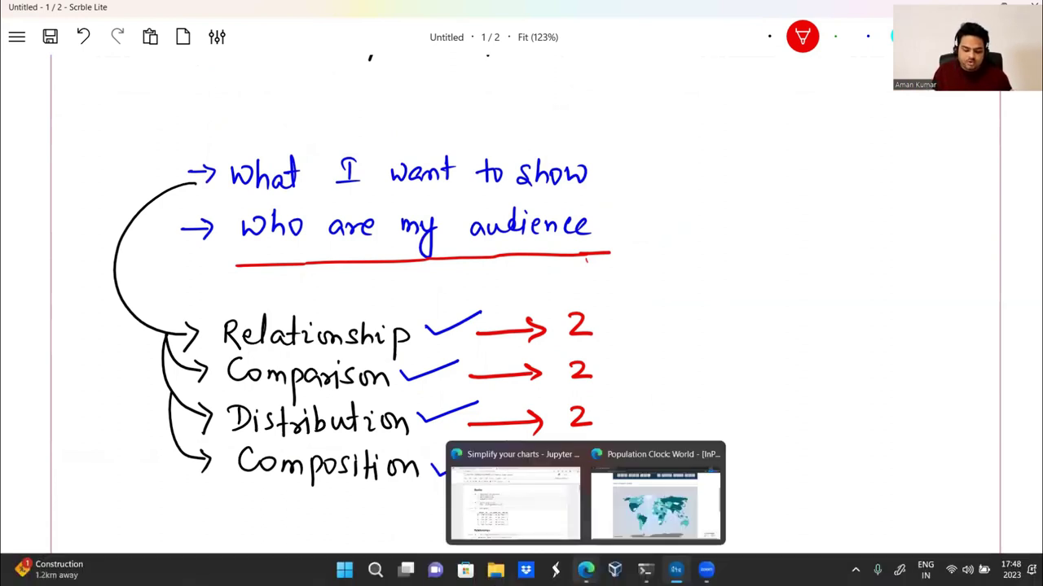
click(514, 499)
Step: Rerun the imports, load_dataset and tips.head() cells to preview the tips data
click(475, 237)
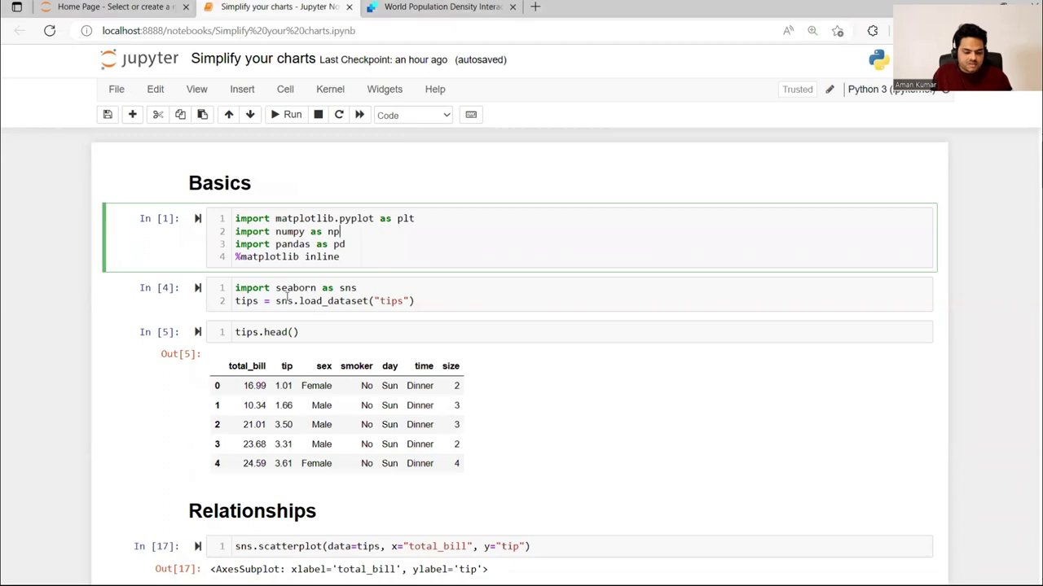
drag(275, 301, 428, 307)
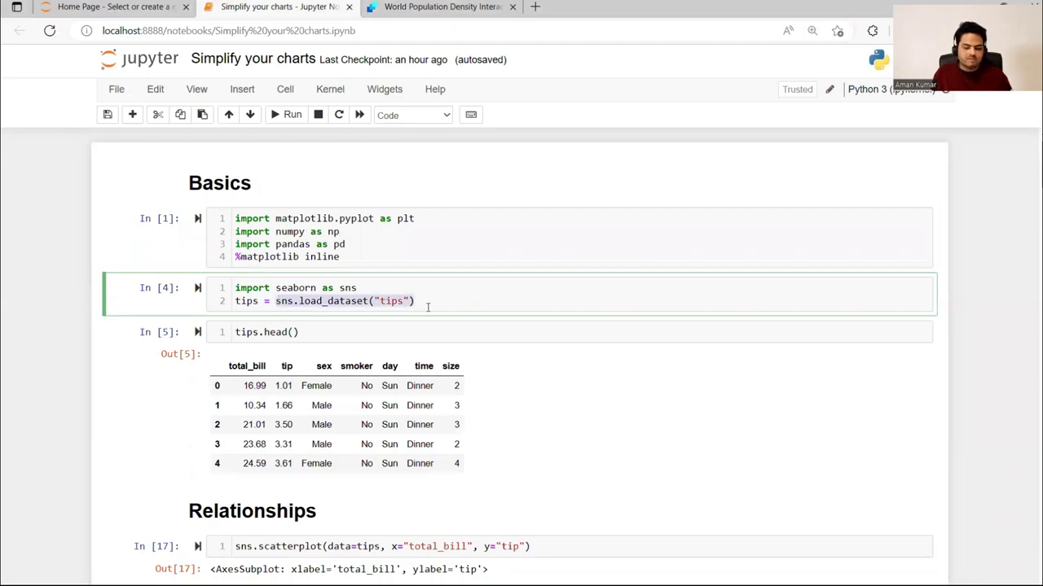
click(349, 246)
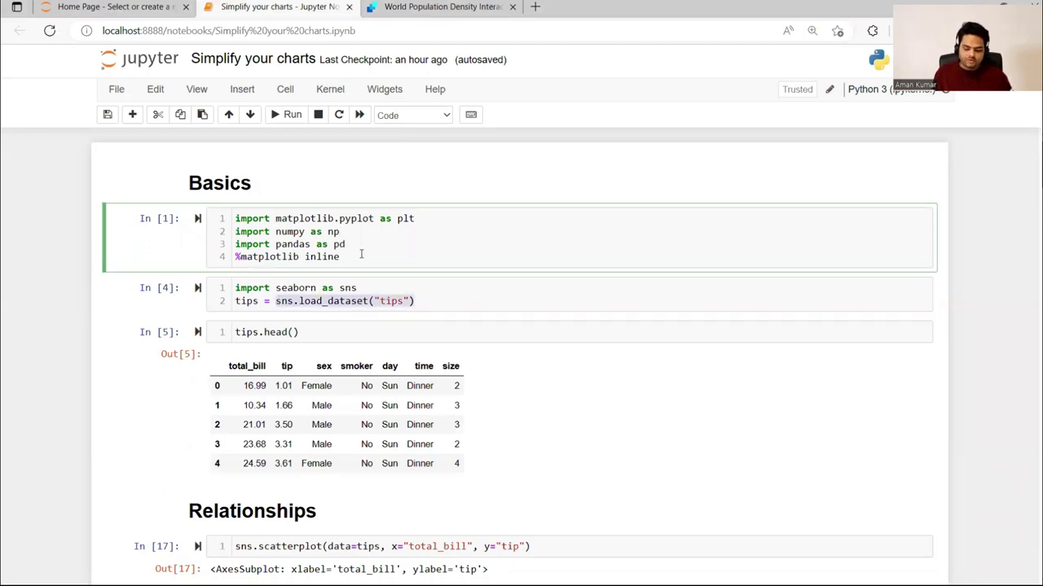
key(shift+Return)
key(shift+Return)
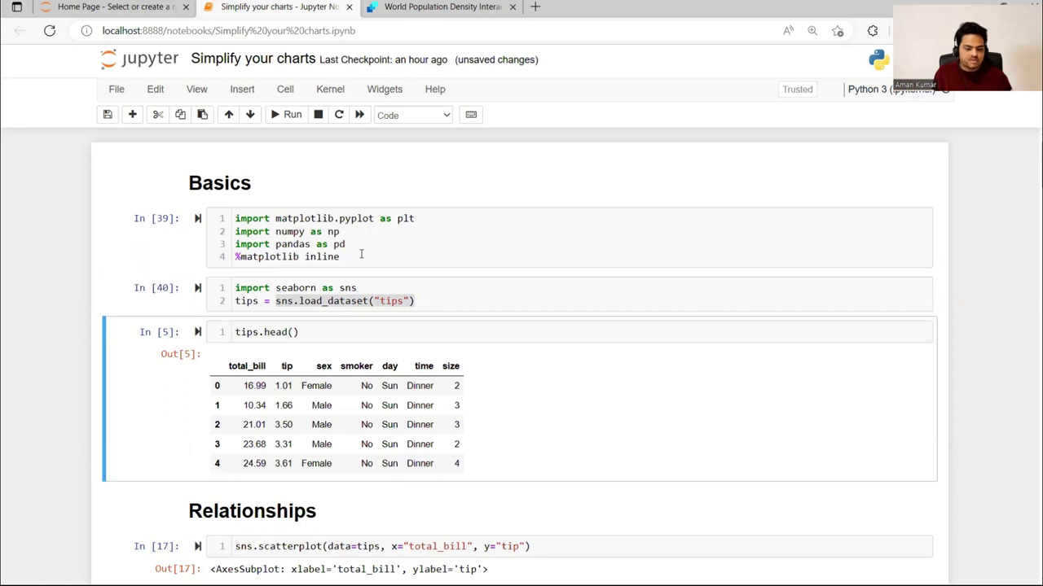
key(shift+Return)
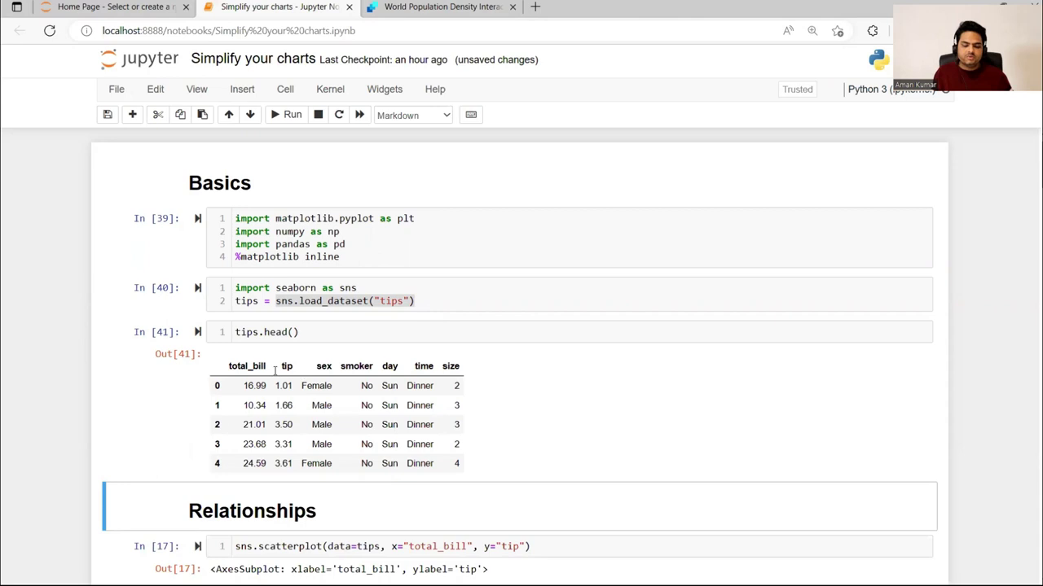
Step: Highlight total_bill, sex, smoker, time and size values in the preview table
drag(244, 385, 324, 373)
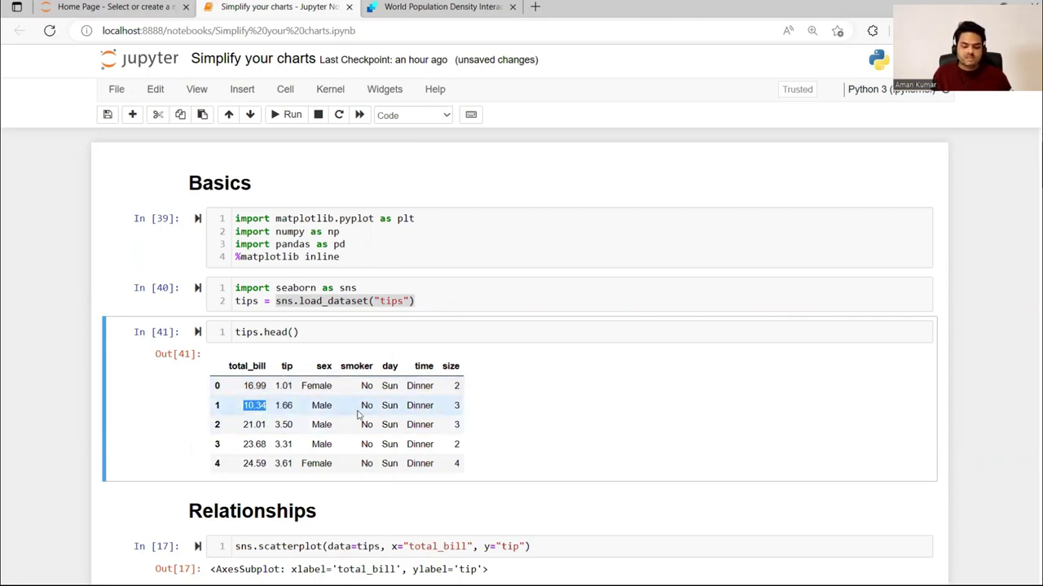
double_click(317, 386)
double_click(367, 386)
click(386, 422)
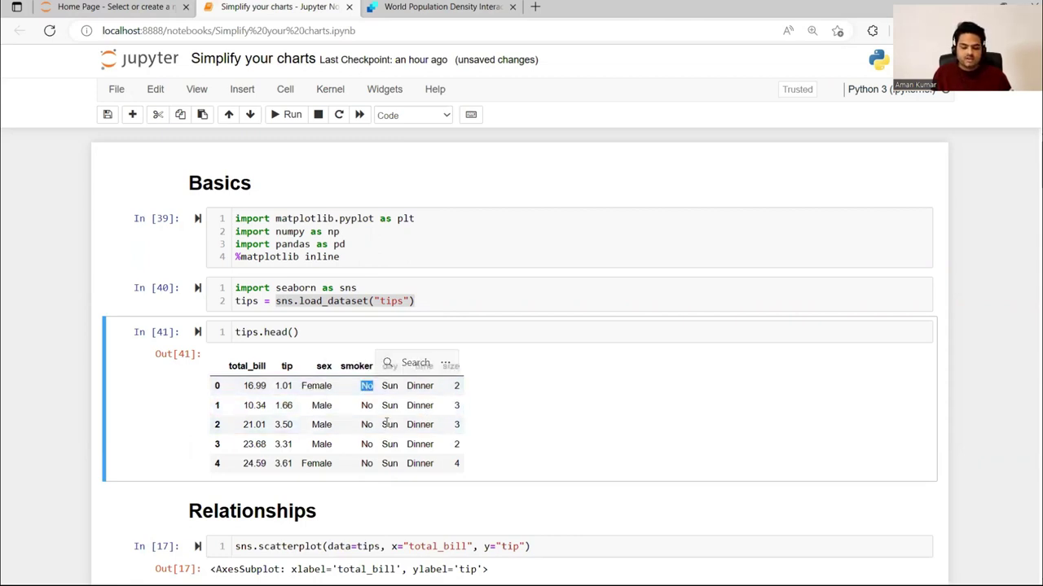
double_click(420, 386)
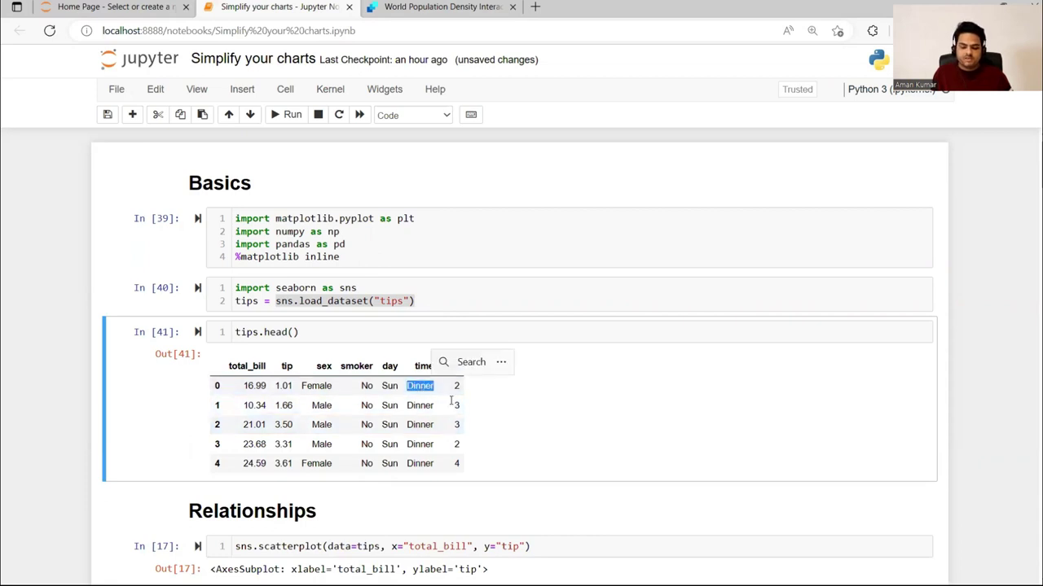
double_click(456, 404)
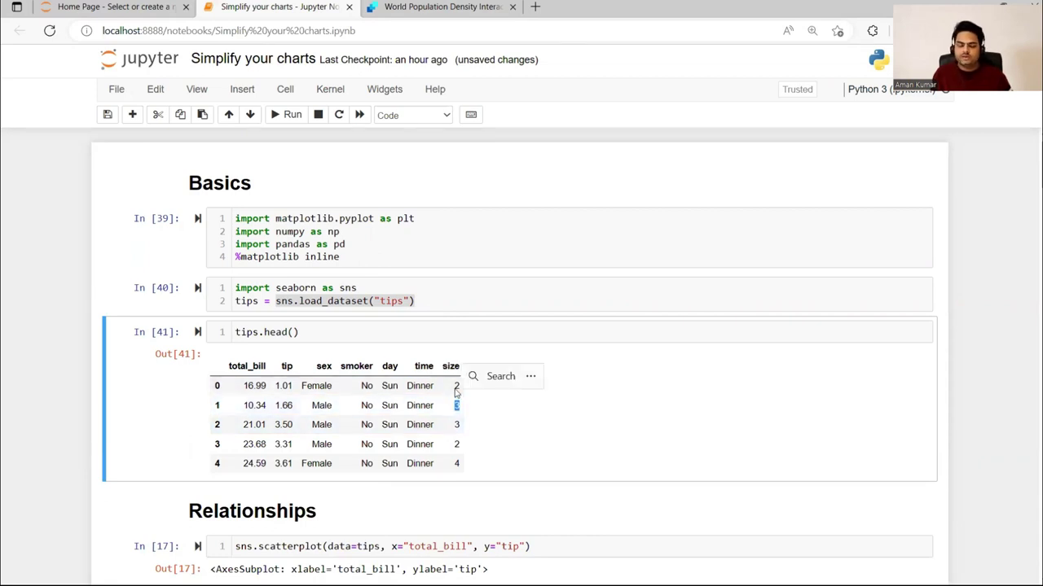
click(456, 388)
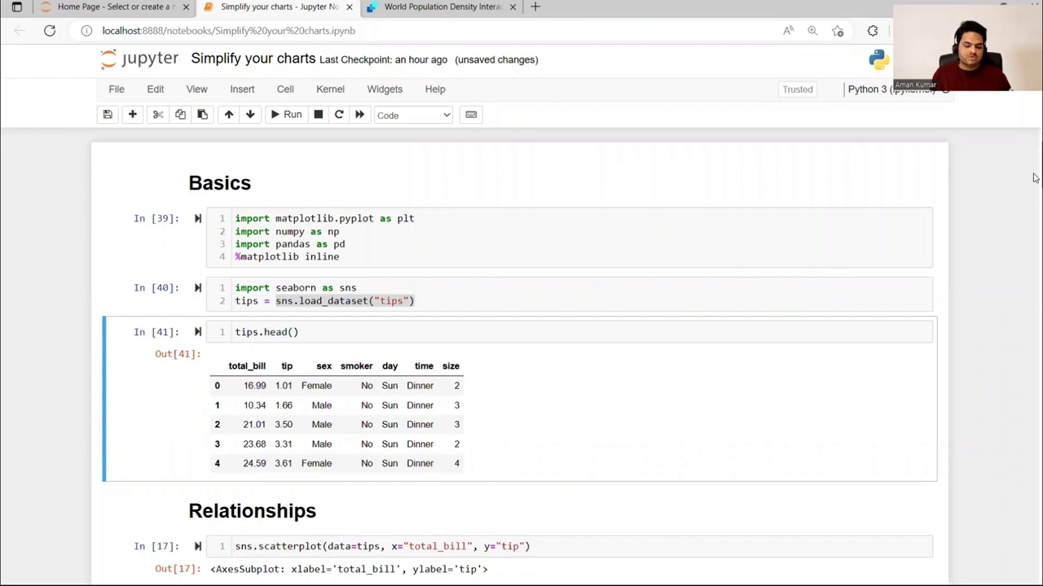
Step: Select the In [17] tip-vs-total_bill scatterplot cell and scroll to the sex-coloured bubble chart
scroll(1033, 178, down, 4)
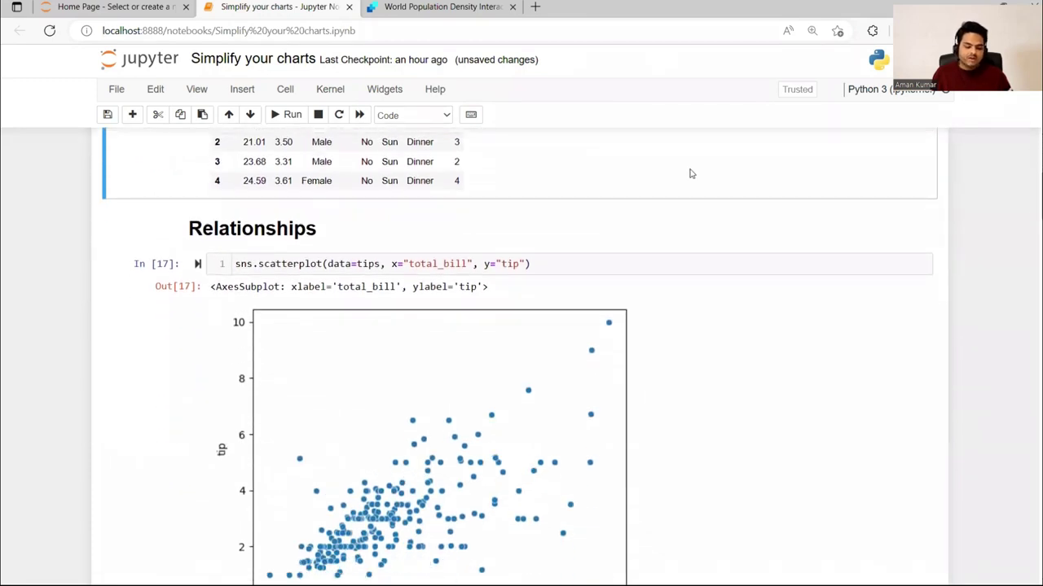
click(625, 266)
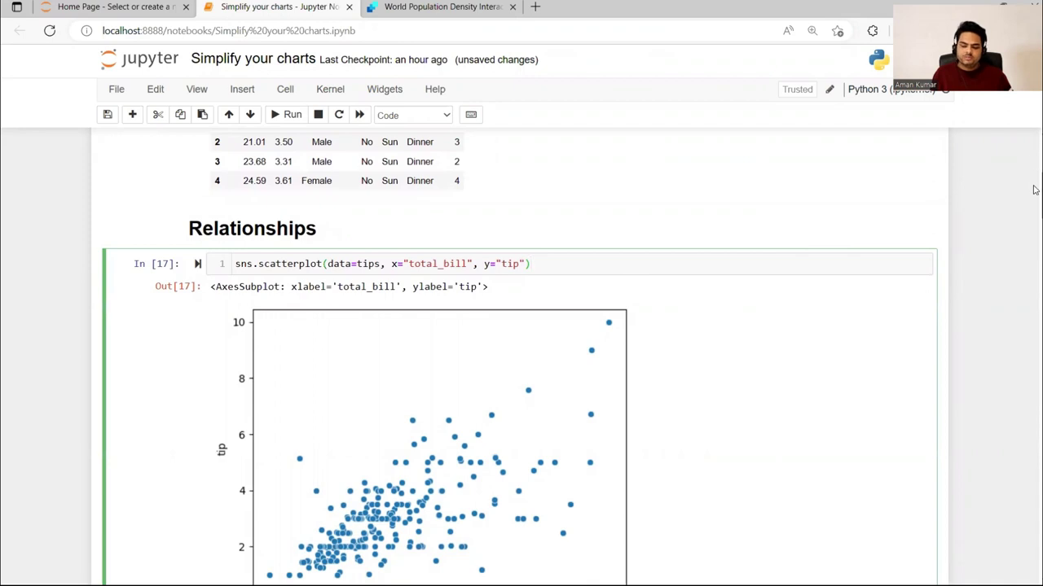
scroll(1033, 191, down, 1)
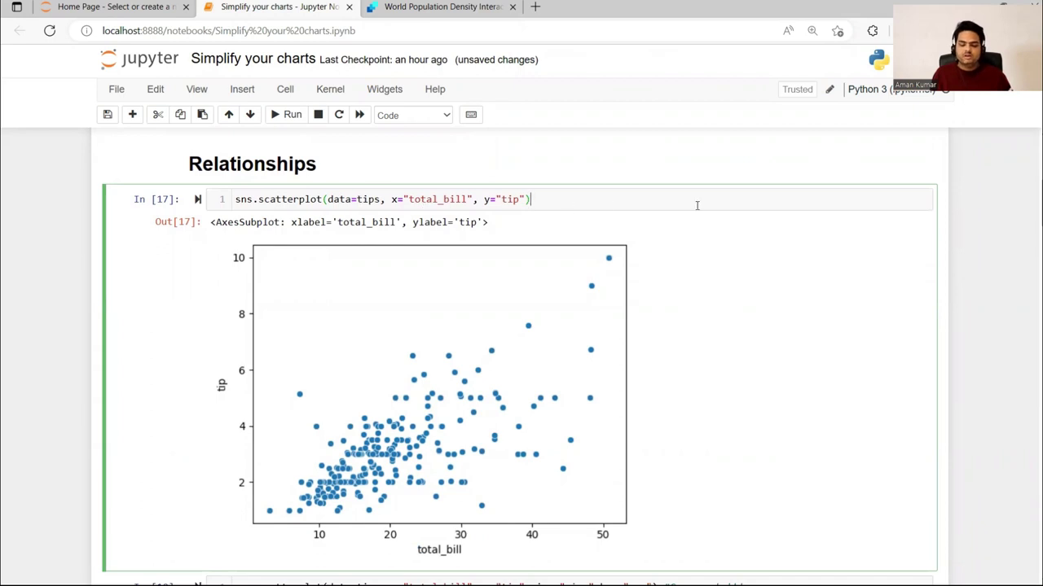
scroll(1033, 232, down, 1)
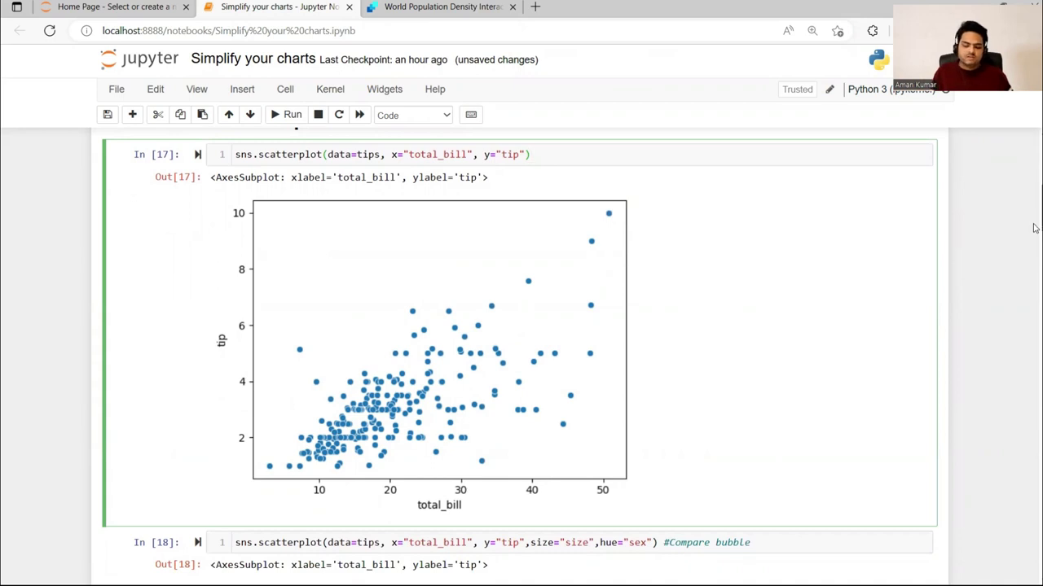
scroll(1033, 229, down, 2)
scroll(1032, 225, up, 3)
scroll(1033, 224, down, 2)
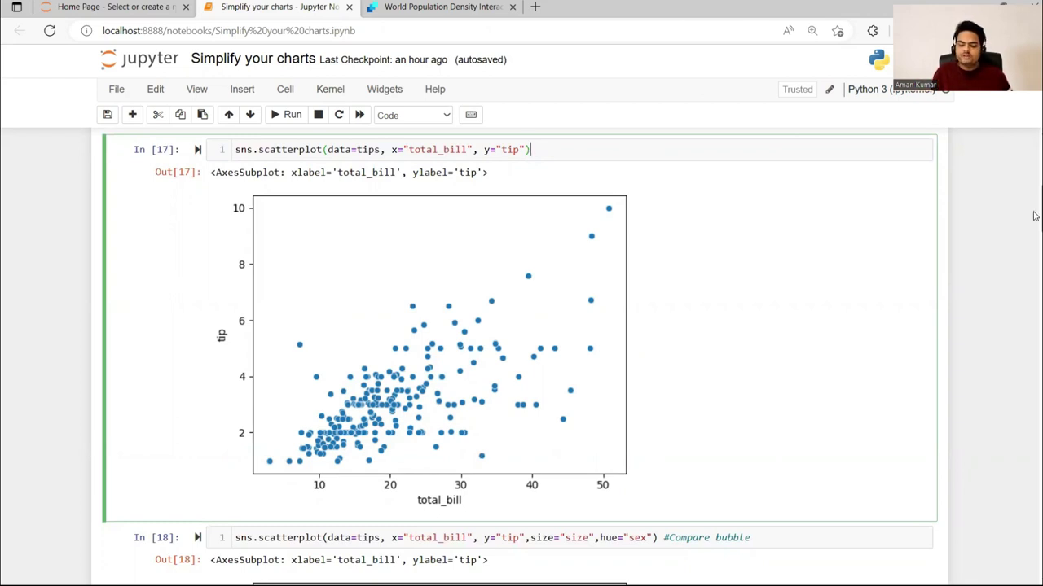
scroll(1034, 207, up, 1)
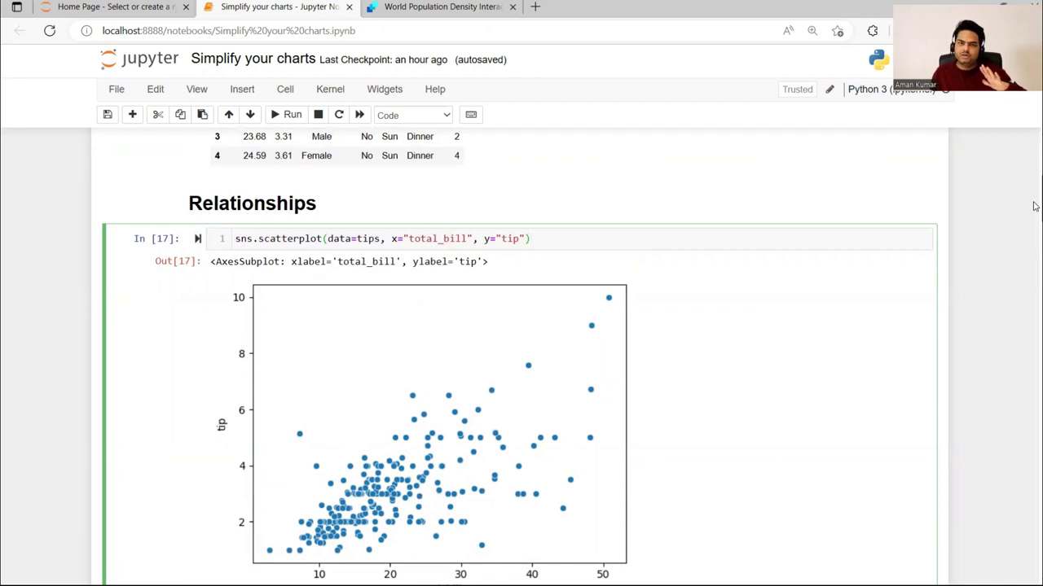
mouse_move(1034, 209)
mouse_down()
mouse_move(1034, 243)
mouse_move(1023, 212)
mouse_up()
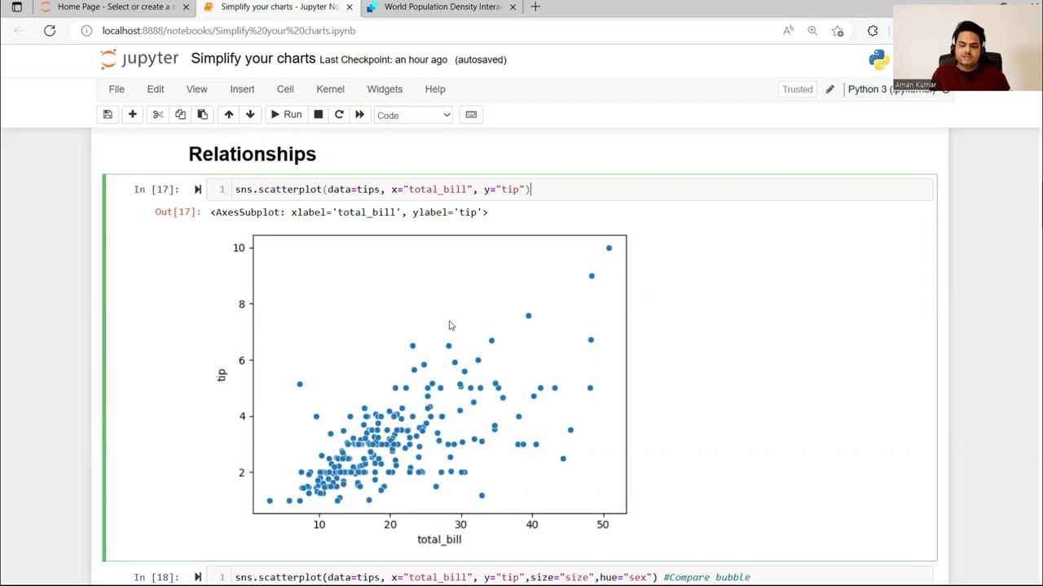
drag(1035, 212, 1035, 256)
scroll(1034, 256, down, 1)
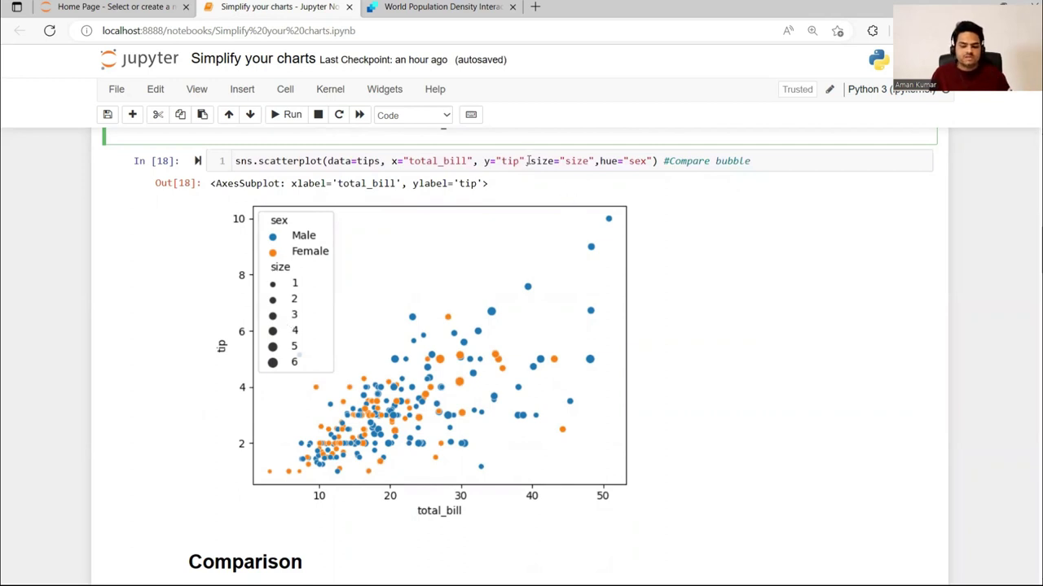
Step: Highlight the size="size" and hue="sex" arguments in the bubble chart code
drag(530, 161, 595, 160)
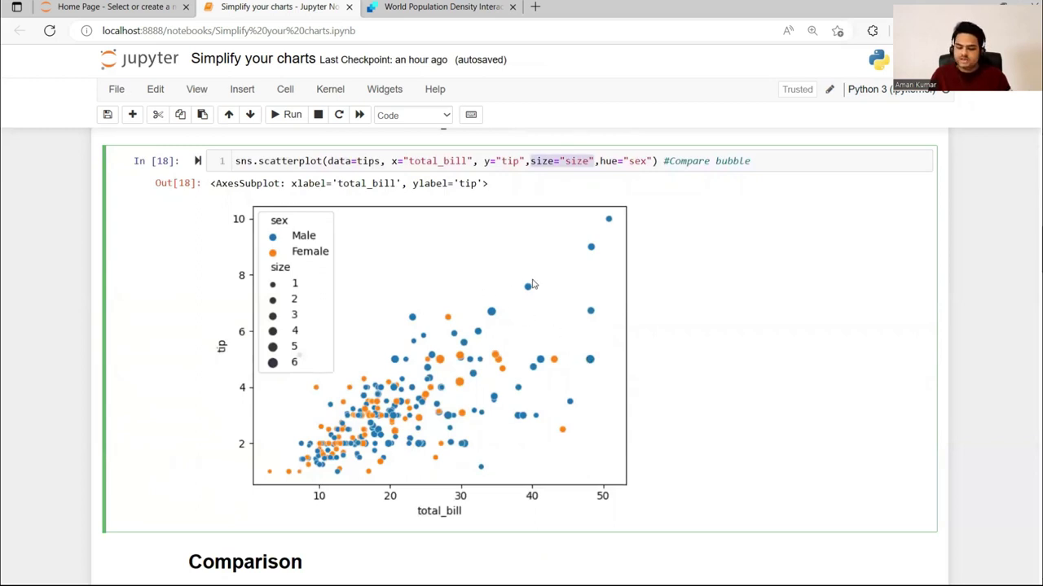
key(Escape)
drag(601, 160, 652, 160)
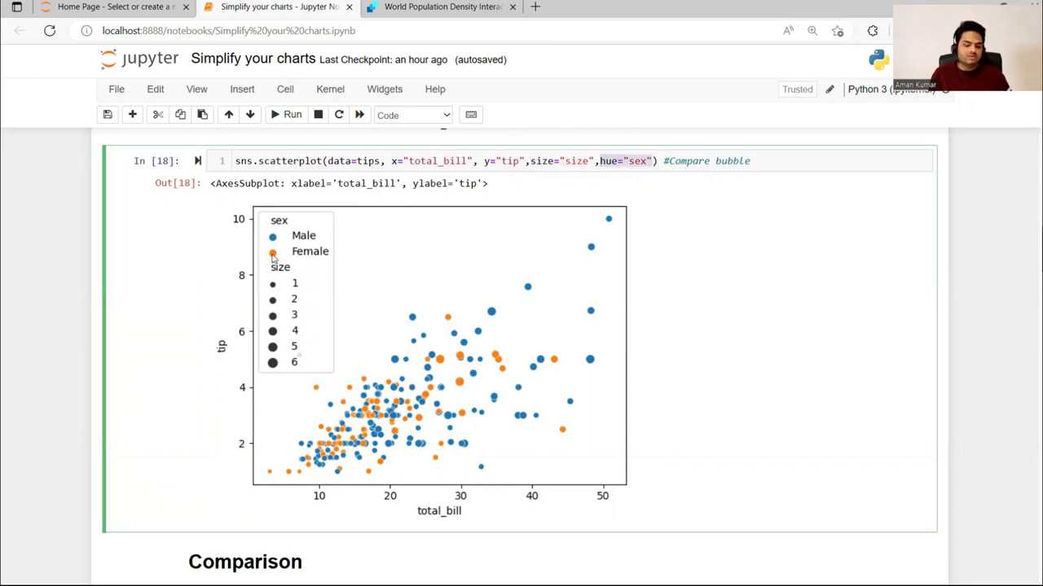
click(492, 311)
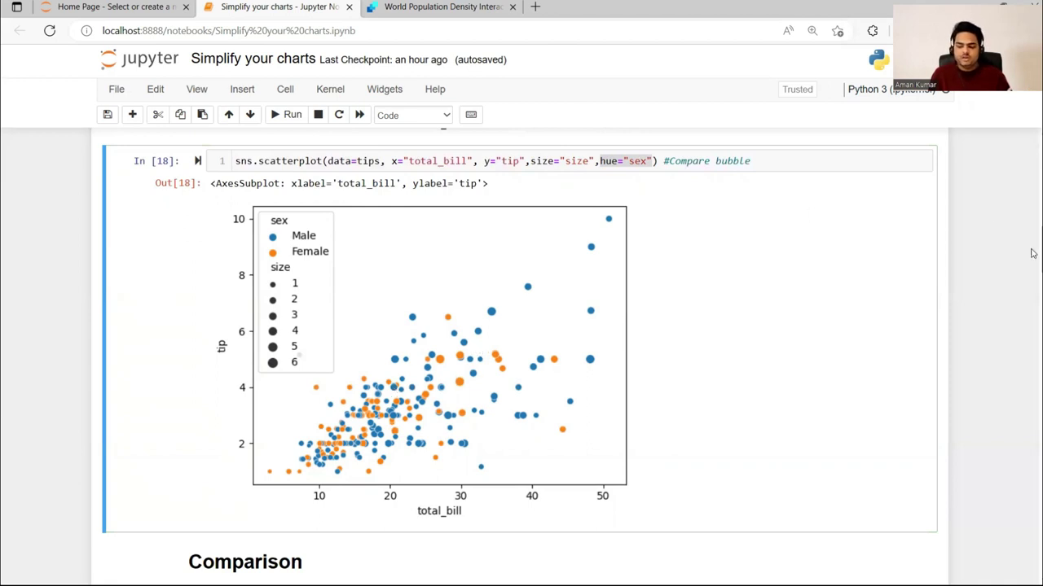
Step: Scroll down to the Comparison heading and the In[19] tip-by-sex barplot
mouse_move(1034, 251)
mouse_down()
mouse_move(1034, 205)
mouse_move(1034, 236)
mouse_up()
scroll(1034, 237, down, 2)
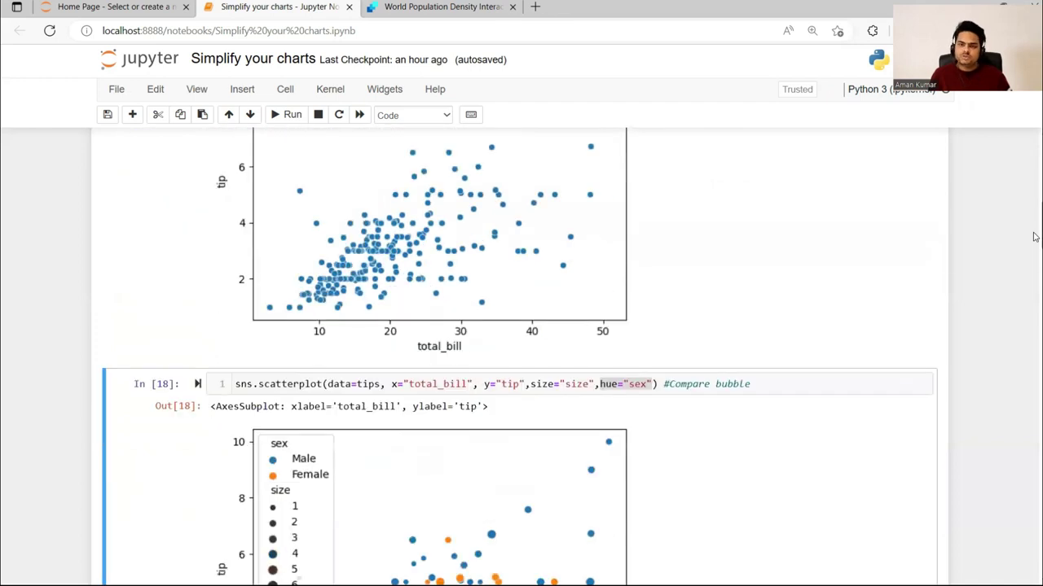
scroll(1033, 236, down, 10)
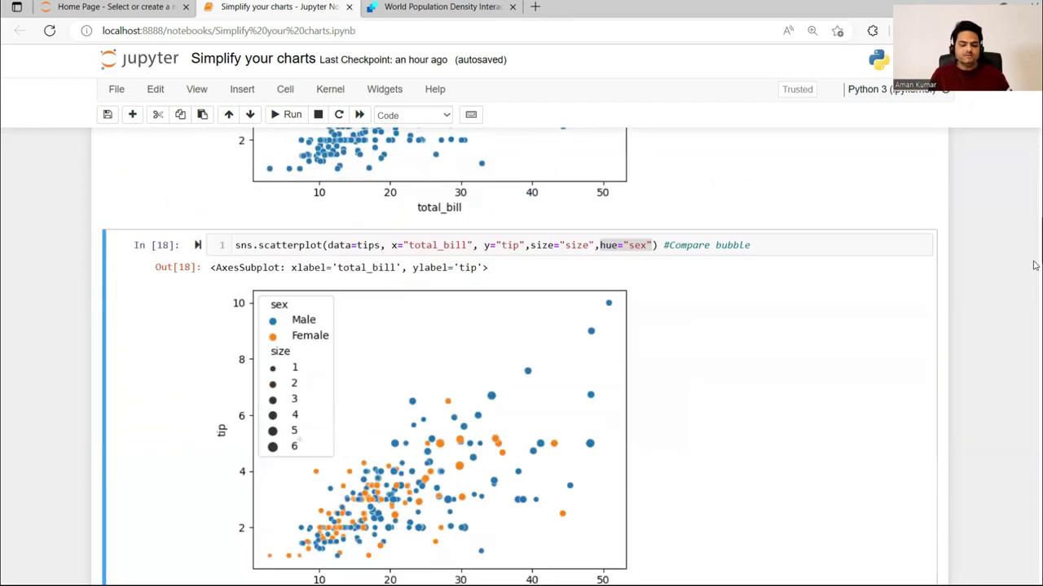
scroll(1033, 286, down, 4)
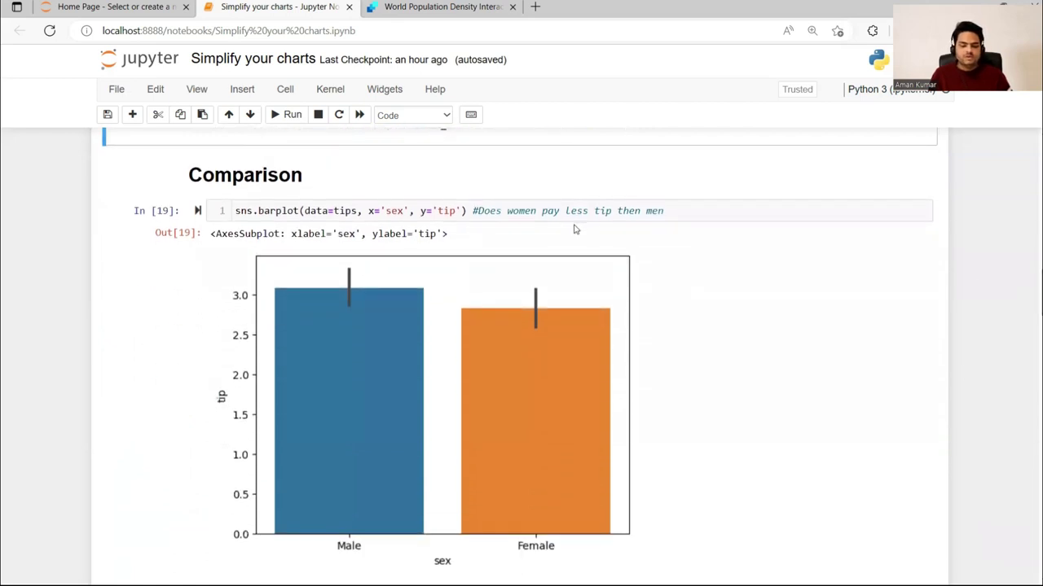
Step: Highlight the 'do women tip less' comment and sex/tip arguments, then reach the tip-by-size lineplot
drag(472, 210, 672, 216)
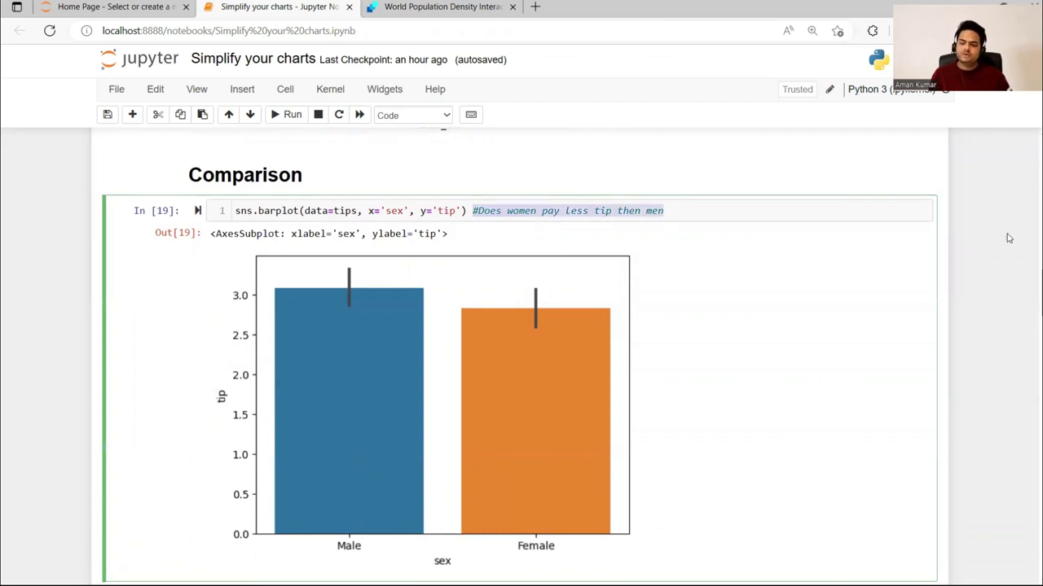
scroll(1035, 287, down, 1)
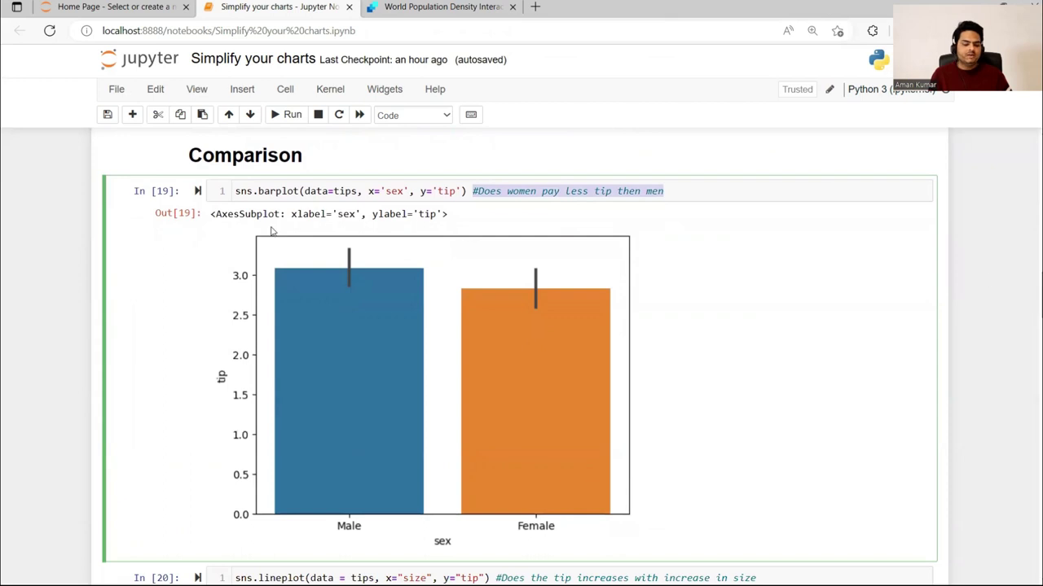
drag(369, 190, 464, 191)
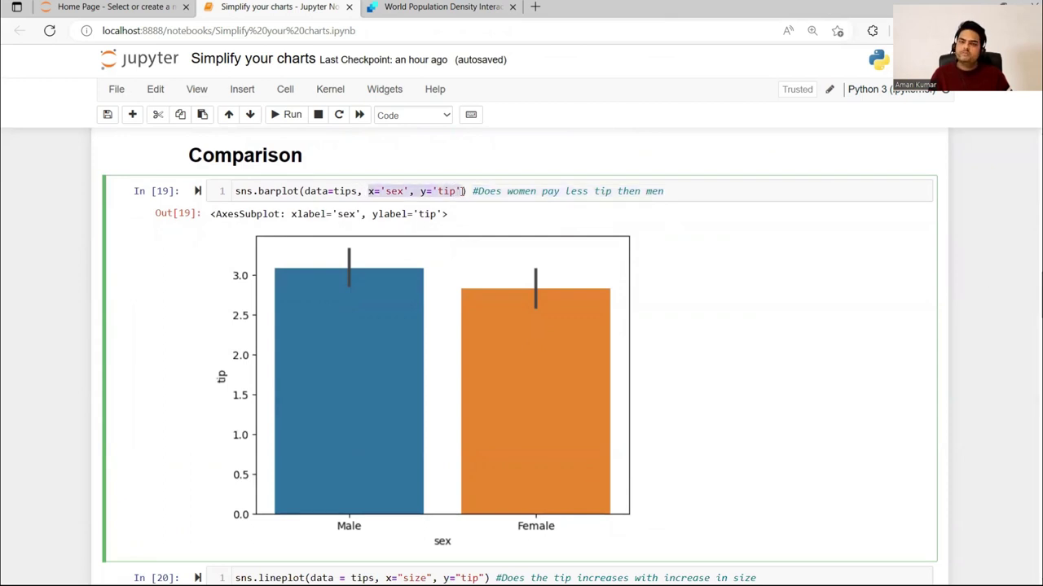
click(729, 191)
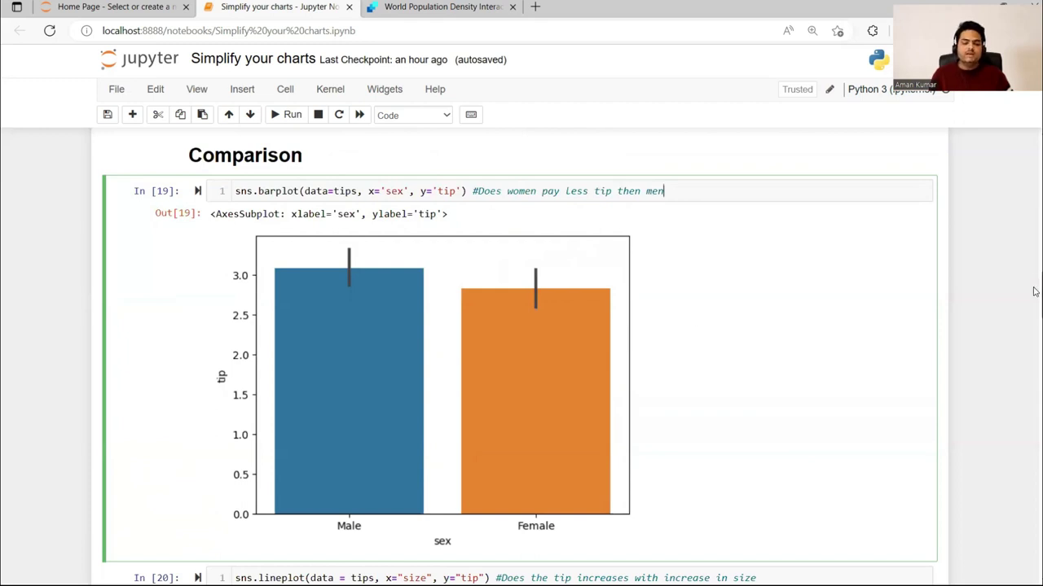
scroll(1035, 291, down, 5)
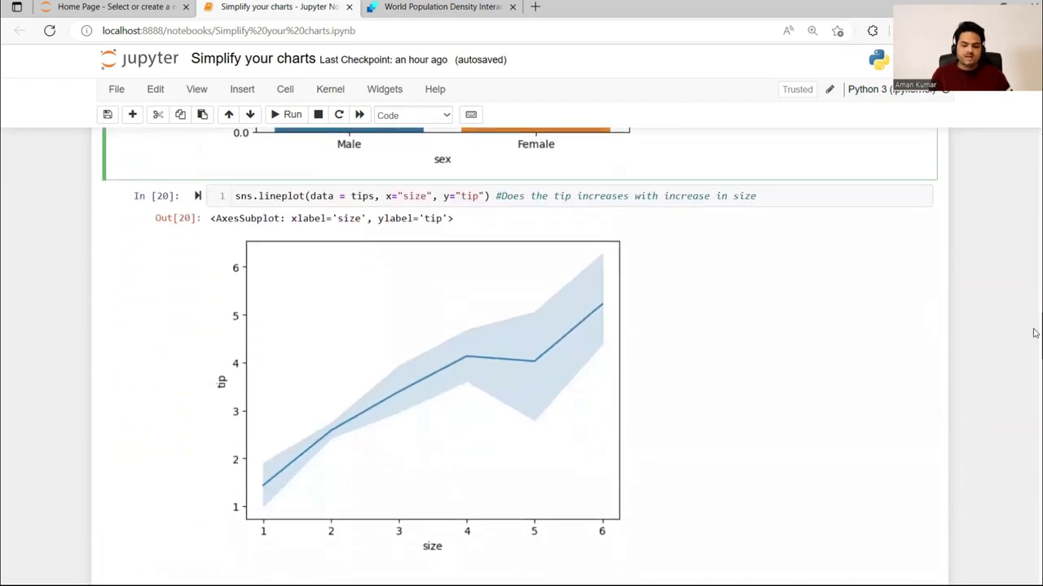
scroll(1034, 333, down, 1)
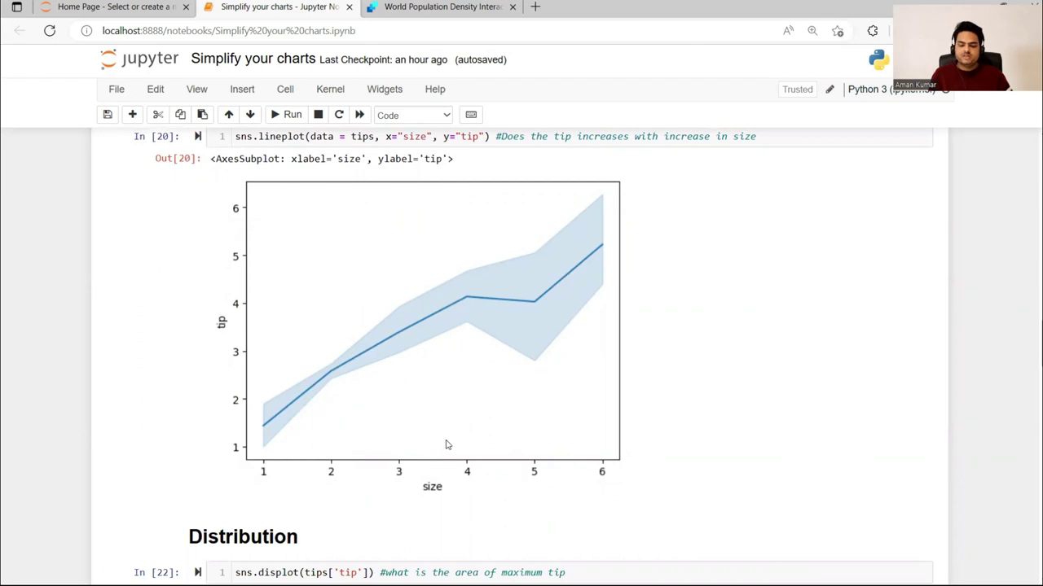
drag(496, 136, 767, 141)
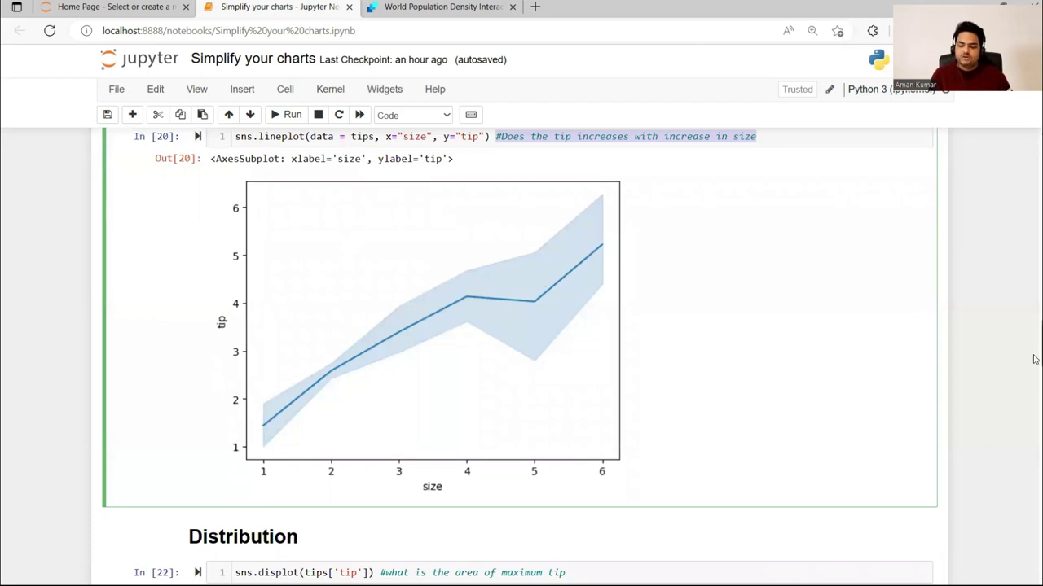
mouse_move(1036, 361)
mouse_down()
mouse_move(1034, 305)
mouse_move(1035, 367)
mouse_up()
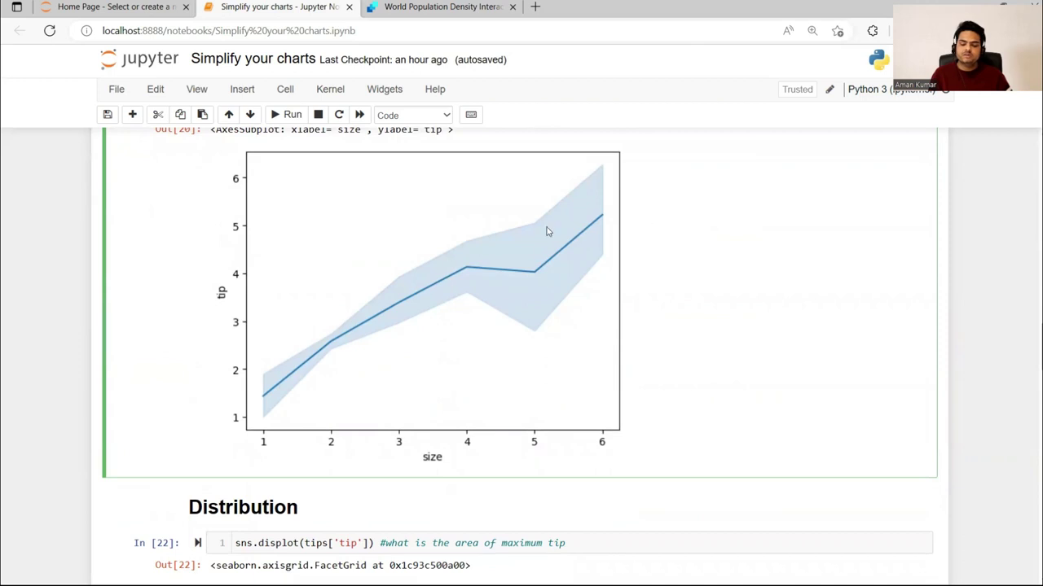
drag(1033, 356, 1034, 399)
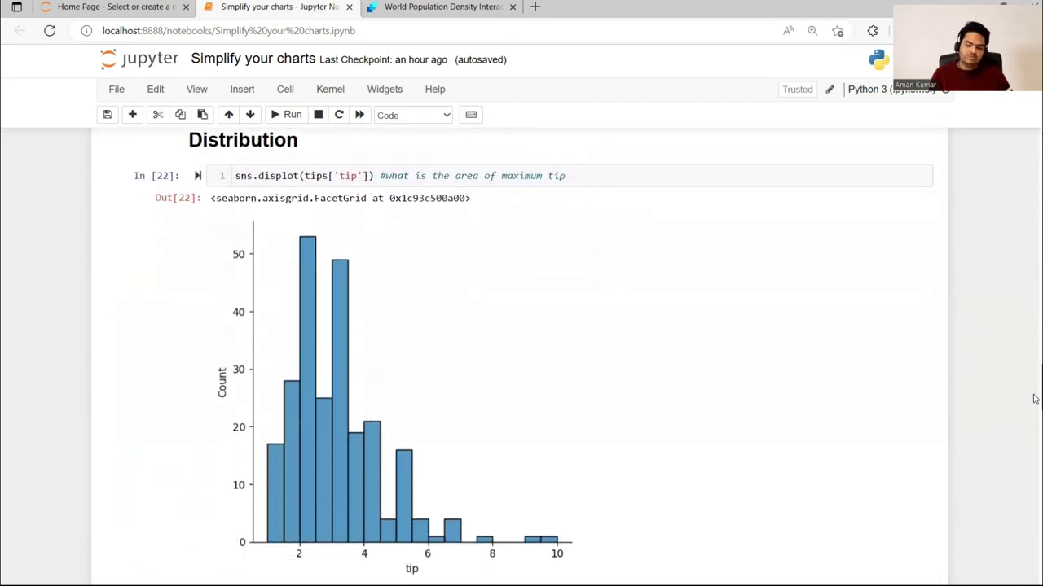
Step: Highlight the maximum-tip comment and tips['tip'] in the histogram cell, then reach the In[26] boxplot
drag(378, 175, 608, 177)
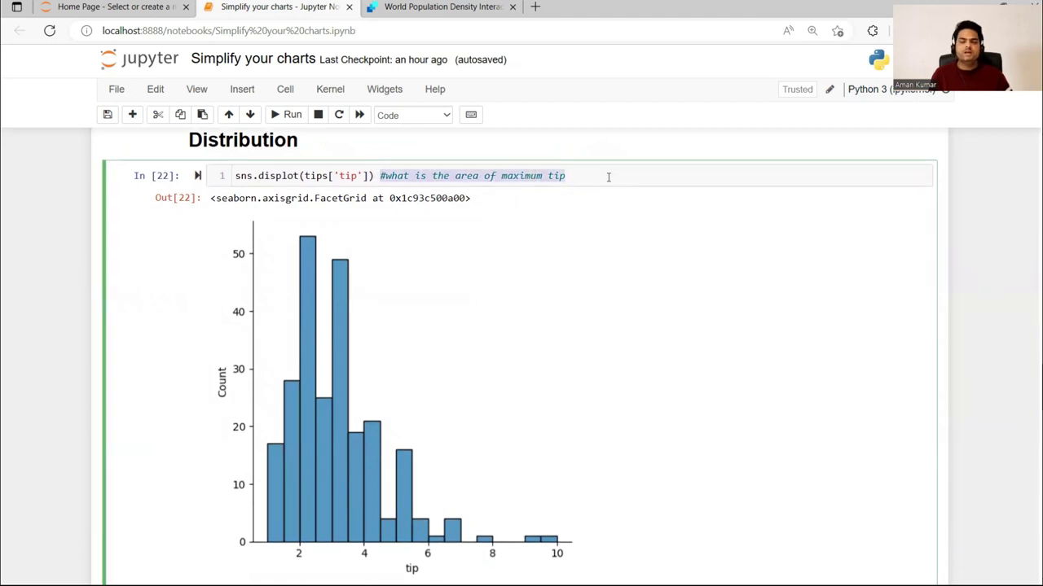
drag(1034, 384, 1035, 386)
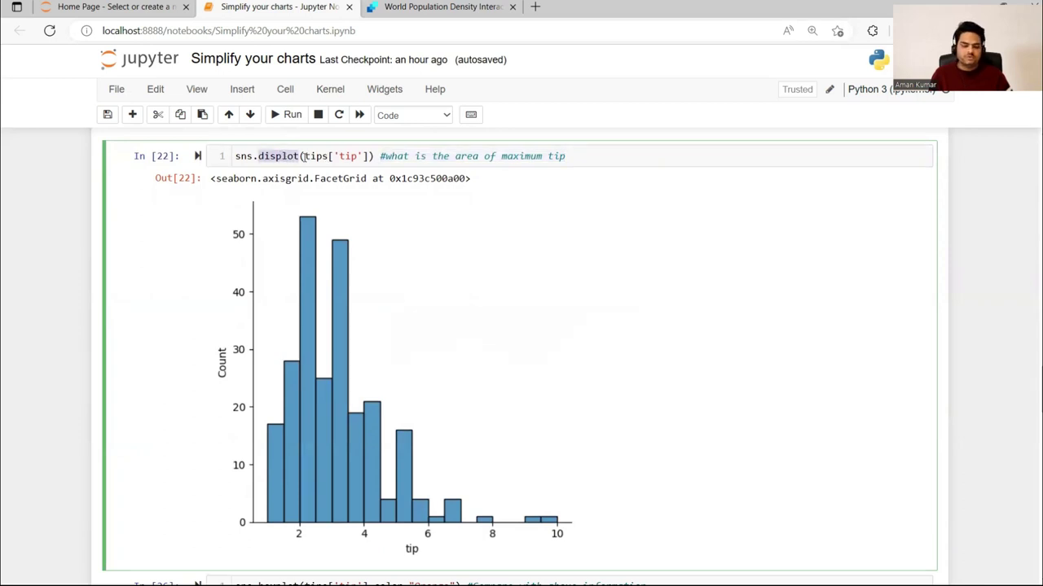
drag(305, 156, 375, 155)
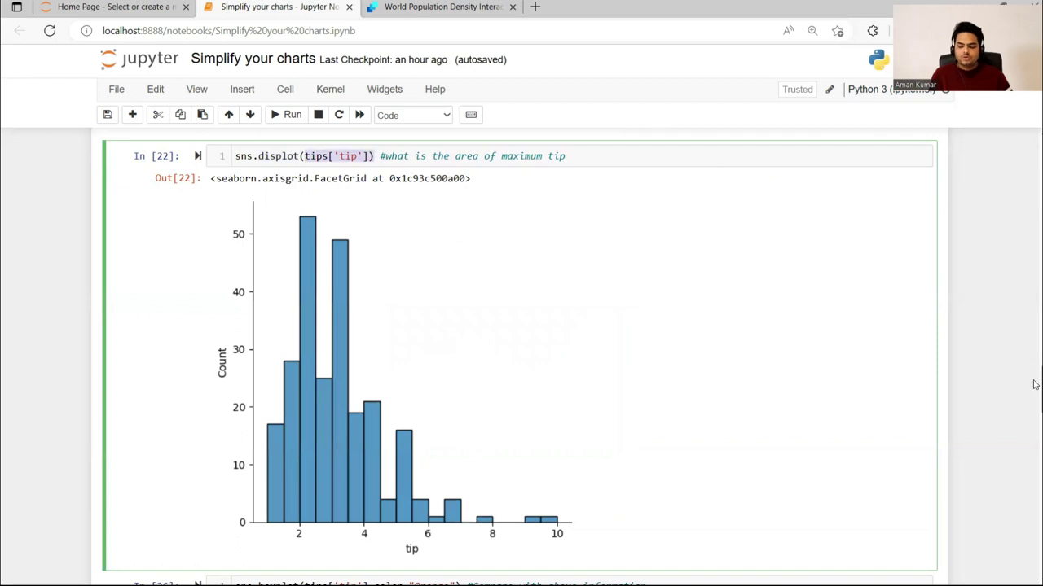
scroll(1034, 383, down, 2)
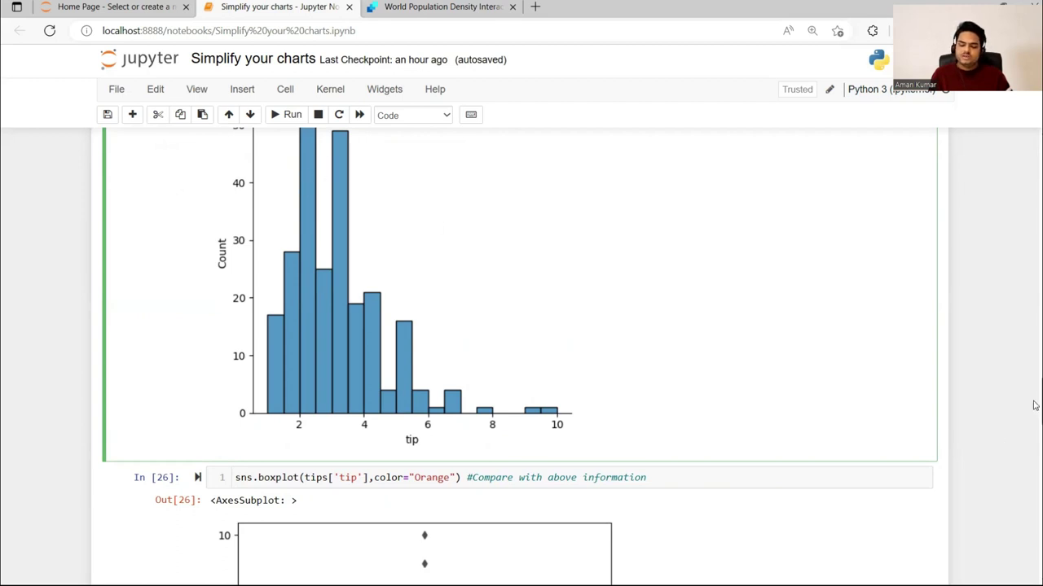
scroll(1035, 416, down, 3)
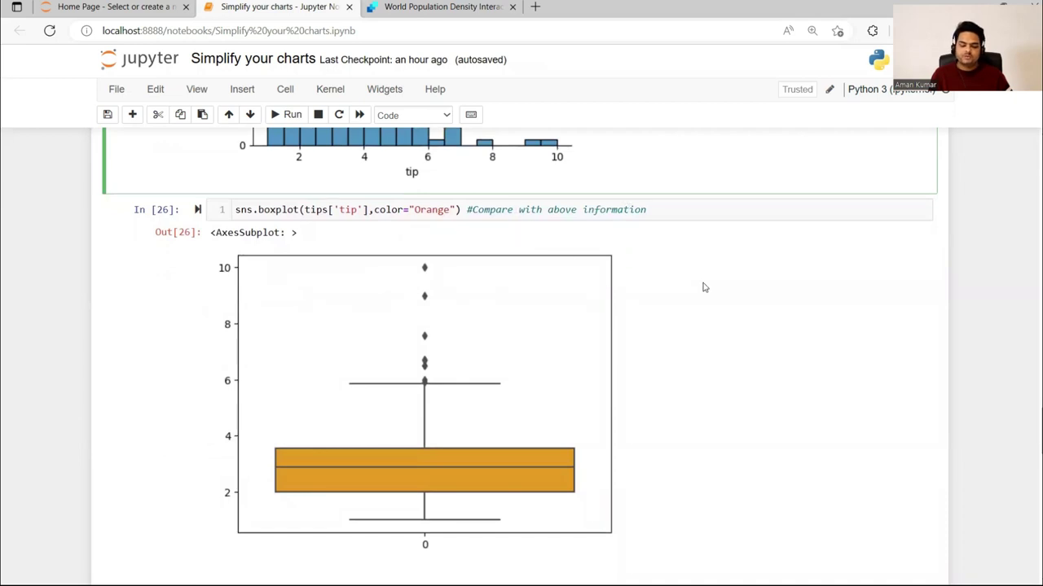
scroll(1034, 416, down, 1)
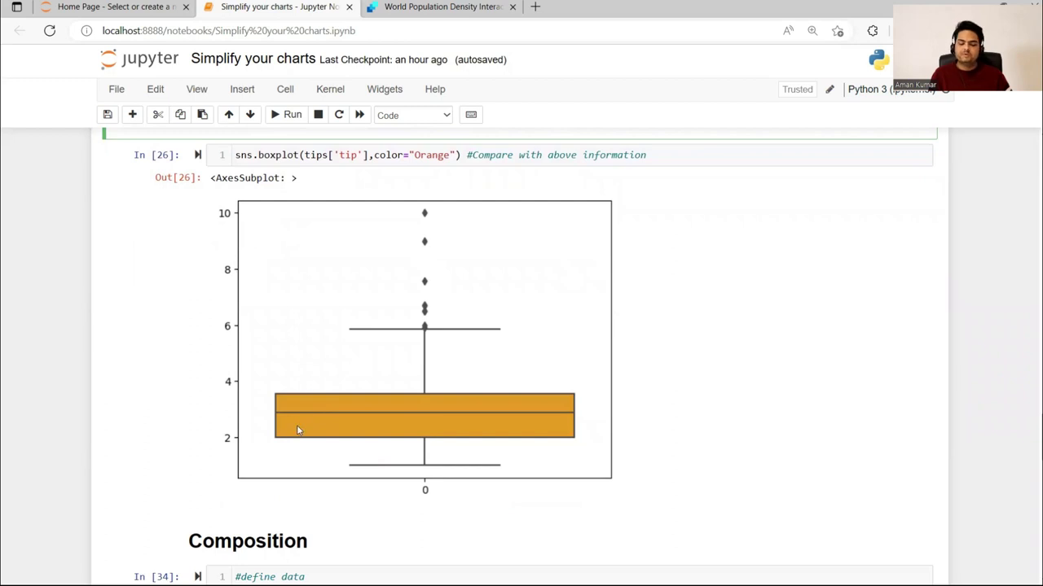
scroll(1034, 411, up, 1)
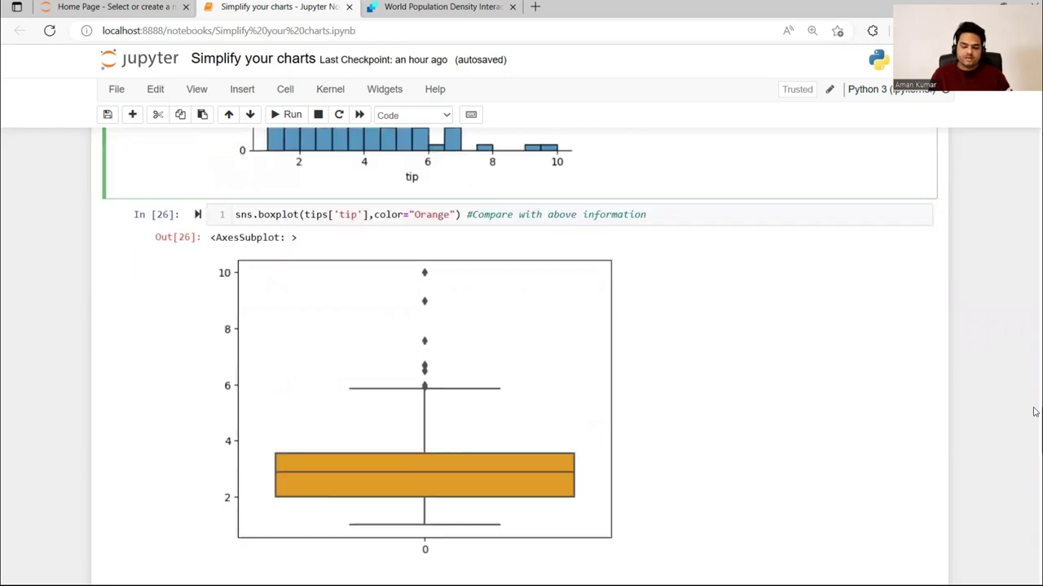
scroll(1033, 399, up, 5)
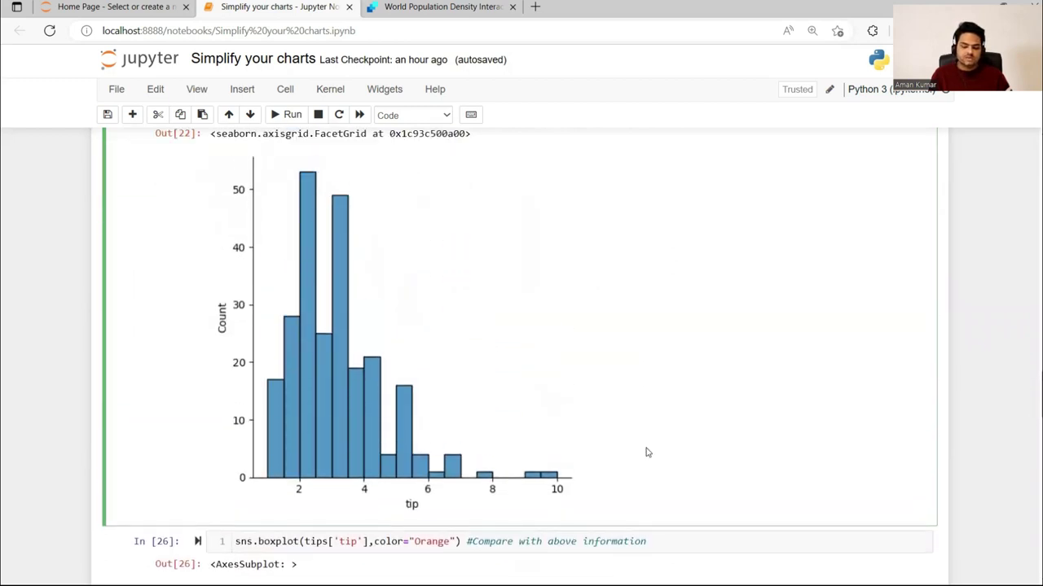
scroll(1034, 431, down, 5)
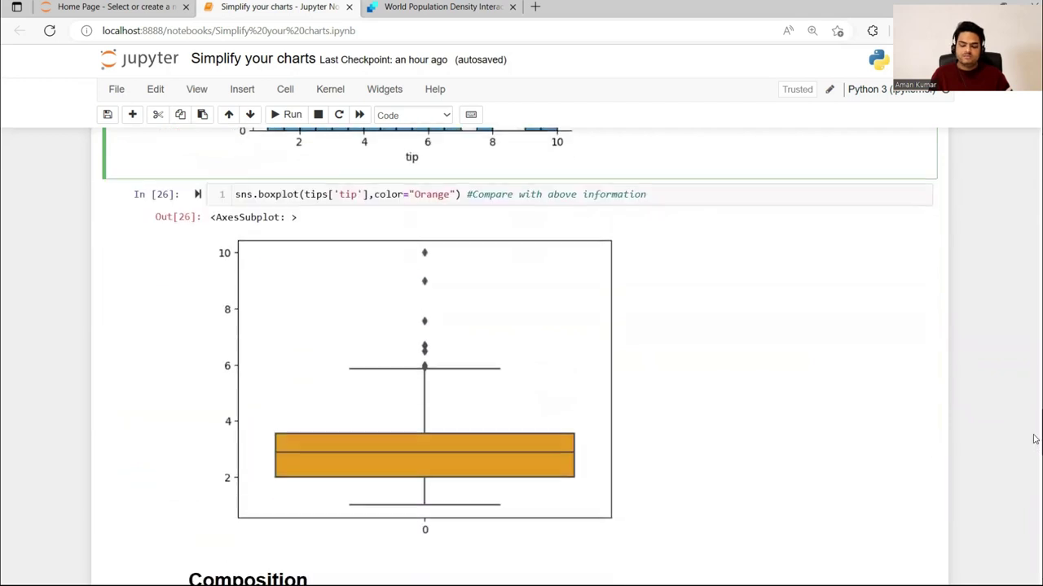
scroll(1034, 439, down, 1)
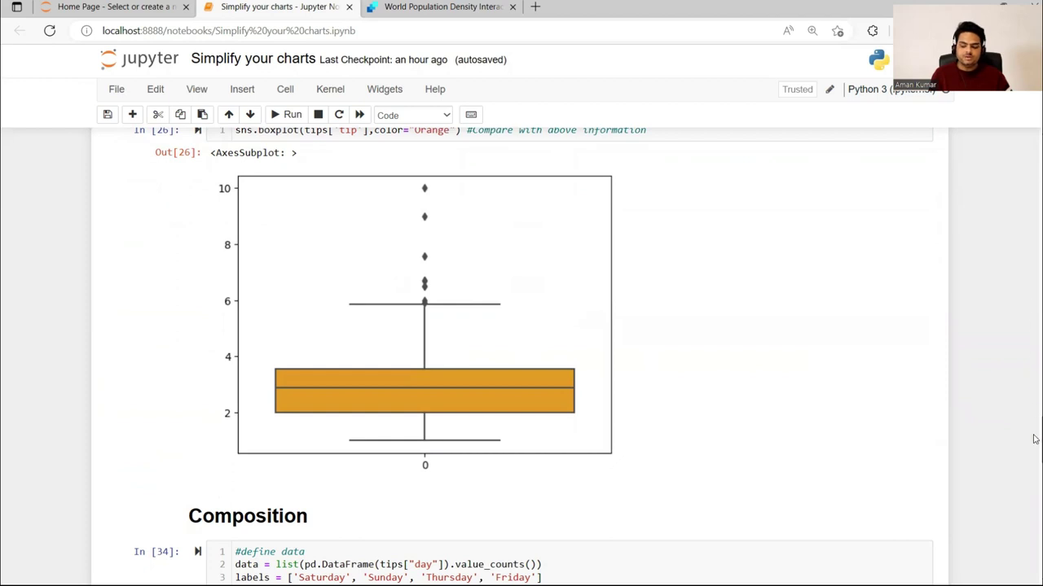
scroll(1031, 415, up, 10)
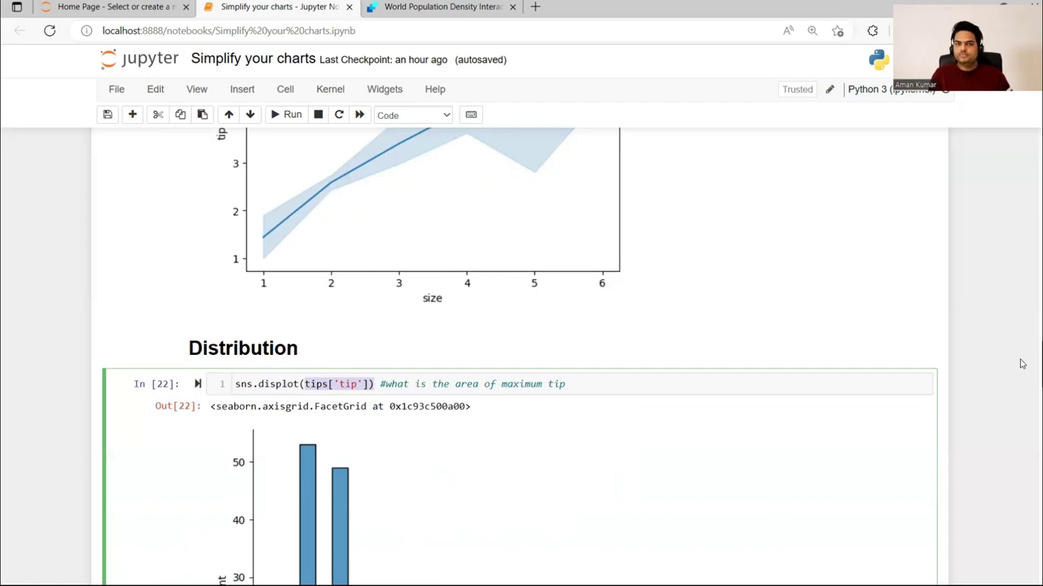
mouse_move(526, 583)
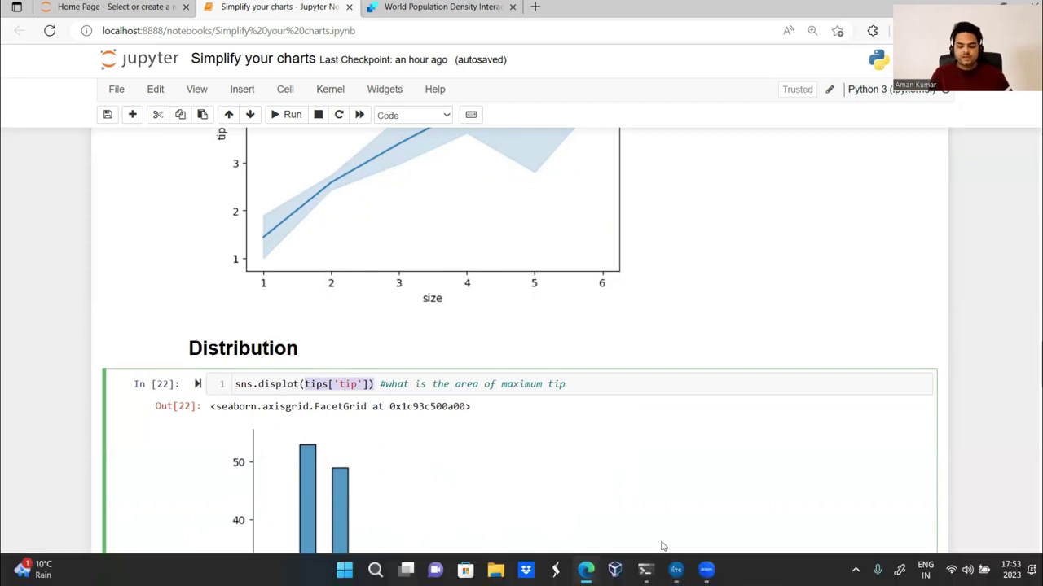
click(675, 571)
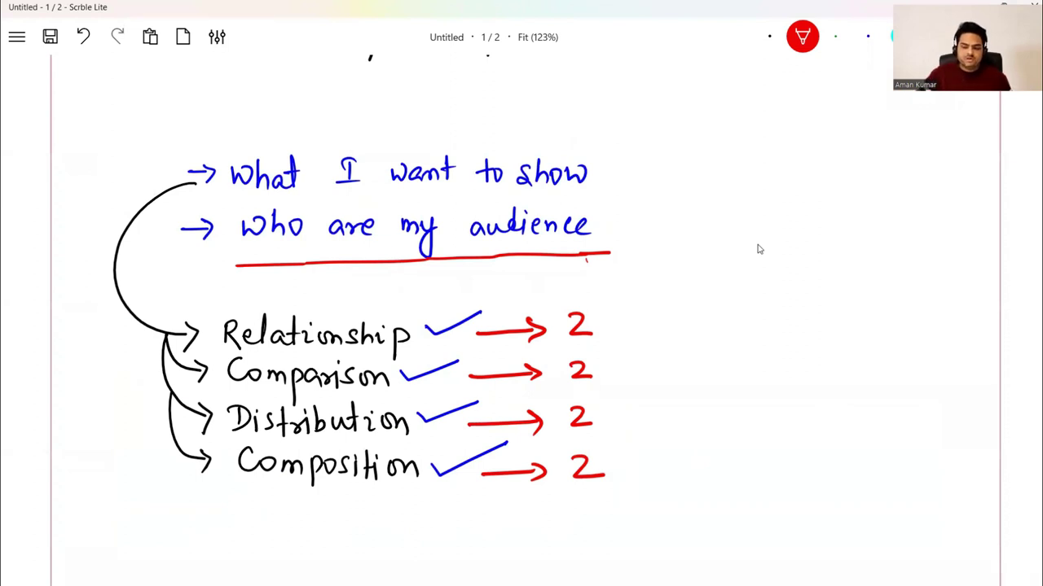
Step: With a blue pen, write (Scatter, Bubble) for Relationship and (Bar, Line) for Comparison
key(4)
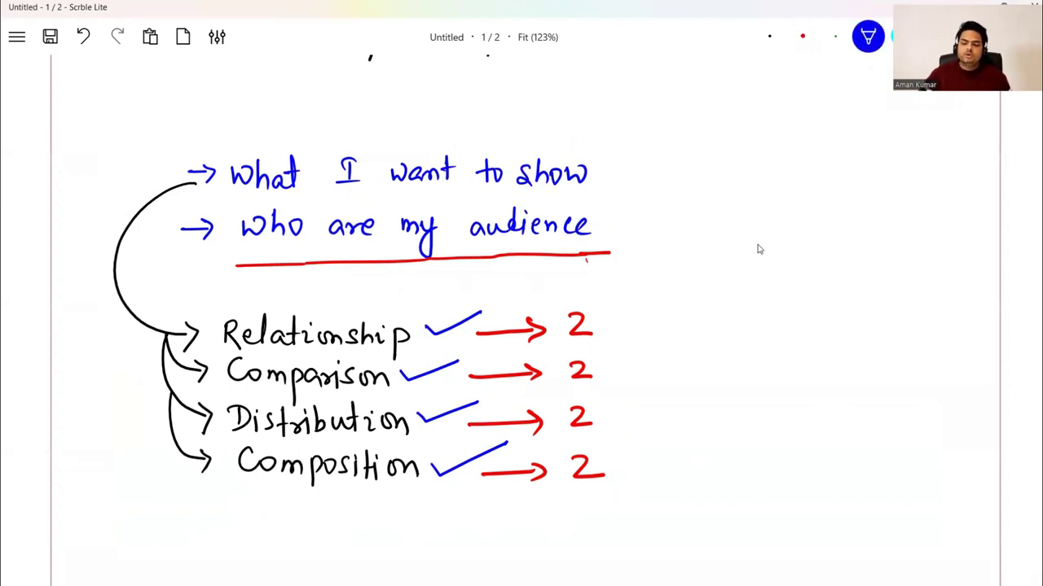
drag(626, 302, 640, 352)
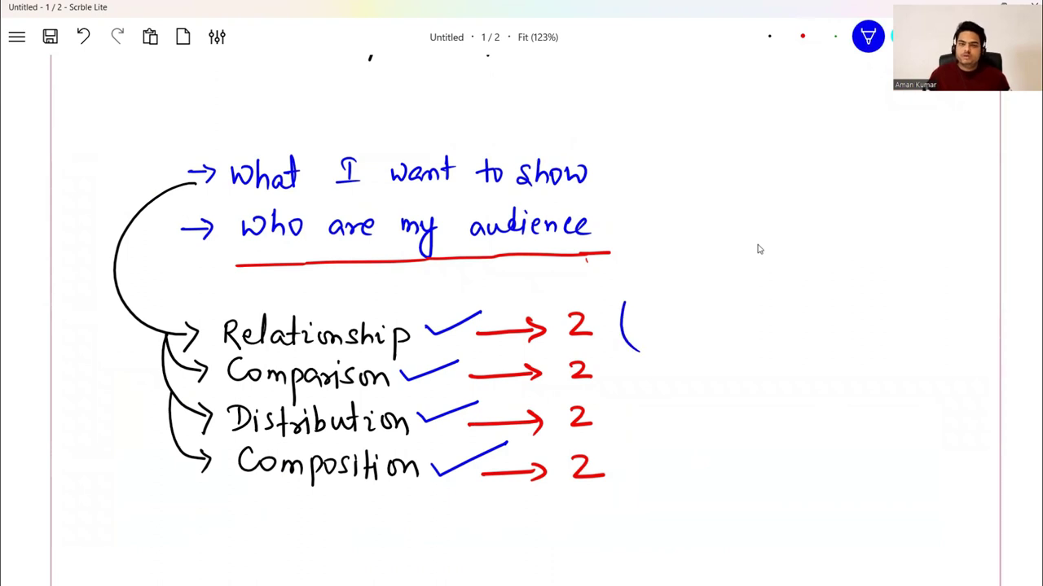
mouse_move(663, 308)
mouse_down()
mouse_move(648, 327)
mouse_move(692, 330)
mouse_up()
mouse_move(701, 303)
mouse_down()
mouse_move(701, 331)
mouse_move(749, 316)
mouse_up()
drag(751, 329, 748, 340)
mouse_move(777, 306)
mouse_down()
mouse_move(777, 331)
mouse_move(831, 329)
mouse_up()
mouse_move(837, 318)
mouse_down()
mouse_move(842, 309)
mouse_move(849, 326)
mouse_up()
drag(854, 295, 852, 334)
mouse_move(640, 355)
mouse_down()
mouse_move(640, 383)
mouse_move(652, 391)
mouse_move(705, 370)
mouse_up()
mouse_move(724, 374)
mouse_down()
mouse_move(722, 387)
mouse_move(790, 380)
mouse_up()
drag(791, 352, 799, 386)
Step: Handwrite (Hist, boxplot) in the Distribution row
mouse_move(652, 404)
mouse_down()
mouse_move(643, 438)
mouse_move(664, 429)
mouse_up()
mouse_move(665, 419)
mouse_down()
mouse_move(680, 415)
mouse_move(679, 430)
mouse_up()
mouse_move(686, 414)
mouse_down()
mouse_move(686, 431)
mouse_move(712, 428)
mouse_move(718, 416)
mouse_up()
mouse_move(729, 426)
mouse_down()
mouse_move(726, 436)
mouse_move(766, 430)
mouse_up()
mouse_move(779, 417)
mouse_down()
mouse_move(774, 431)
mouse_move(795, 430)
mouse_move(786, 431)
mouse_up()
mouse_move(807, 415)
mouse_down()
mouse_move(810, 440)
mouse_move(820, 428)
mouse_up()
mouse_move(824, 399)
mouse_down()
mouse_move(823, 426)
mouse_move(839, 414)
mouse_move(852, 423)
mouse_up()
mouse_move(843, 415)
mouse_down()
mouse_move(857, 413)
mouse_move(862, 428)
mouse_up()
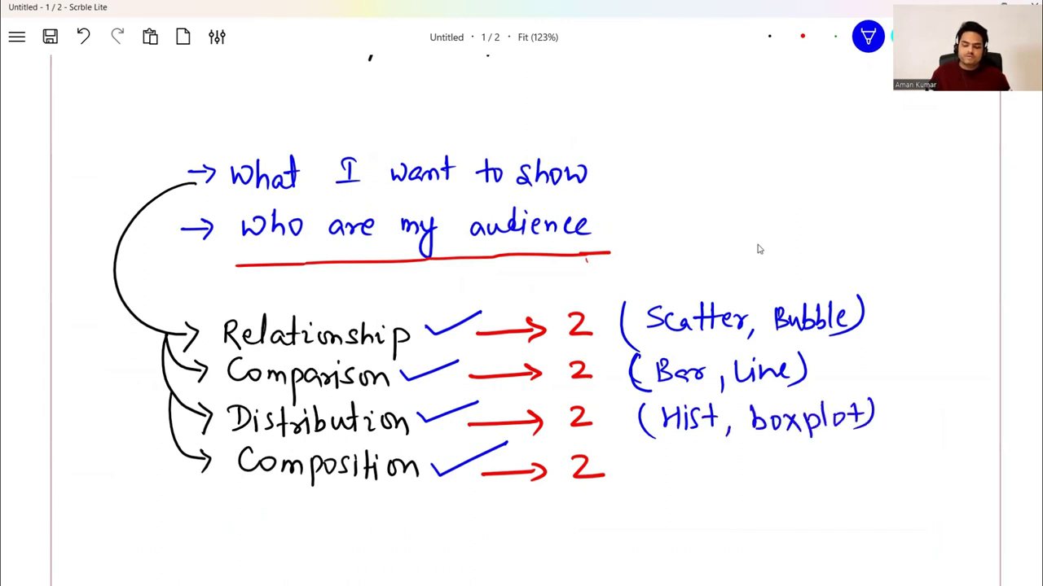
Step: Handwrite (Pie, stacked bar) in the Composition row, then switch back to Jupyter
mouse_move(660, 451)
mouse_down()
mouse_move(652, 486)
mouse_move(674, 479)
mouse_move(675, 466)
mouse_move(690, 479)
mouse_up()
drag(694, 449, 714, 486)
drag(756, 455, 744, 474)
drag(764, 452, 764, 475)
drag(760, 465, 802, 472)
mouse_move(808, 451)
mouse_down()
mouse_move(805, 474)
mouse_move(819, 475)
mouse_up()
drag(823, 466, 839, 473)
mouse_move(838, 451)
mouse_down()
mouse_move(837, 472)
mouse_move(868, 471)
mouse_up()
mouse_move(880, 459)
mouse_down()
mouse_move(877, 471)
mouse_move(894, 461)
mouse_move(901, 474)
mouse_up()
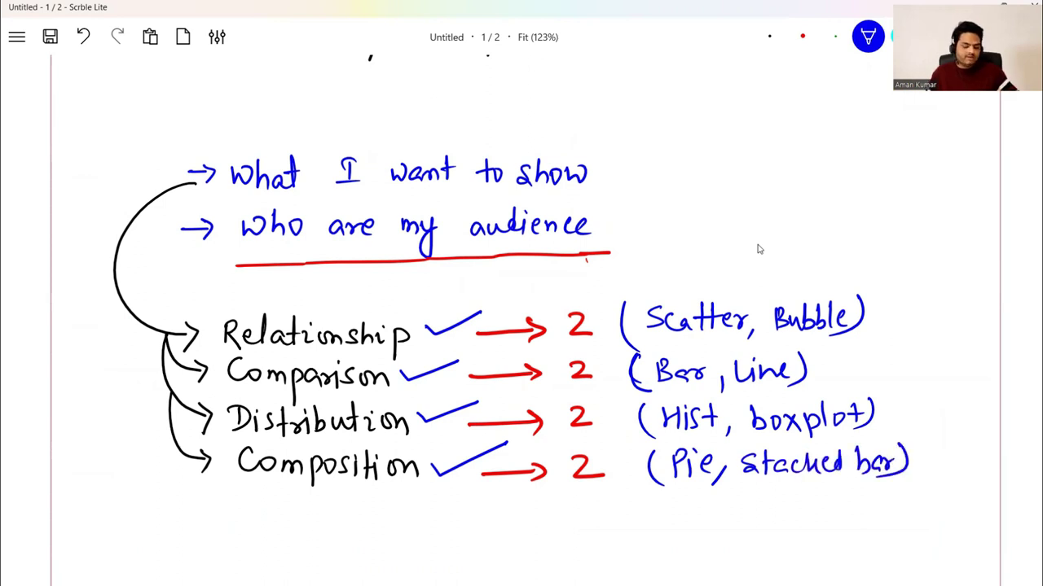
key(alt+Tab)
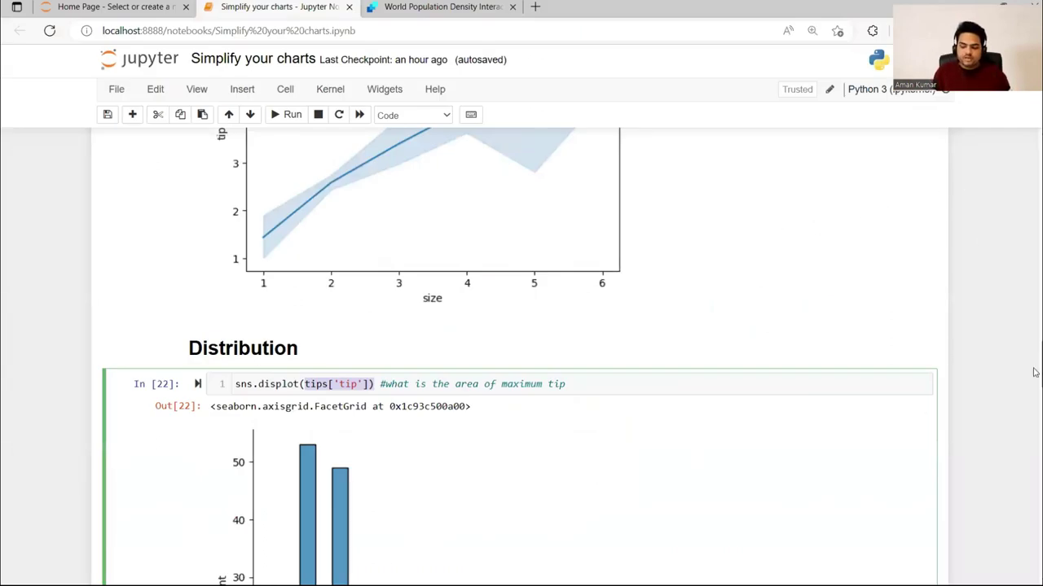
Step: Scroll to the Composition pie chart, highlight its value_counts line, and continue to the In [38] note
scroll(1034, 383, down, 2)
scroll(1032, 390, down, 10)
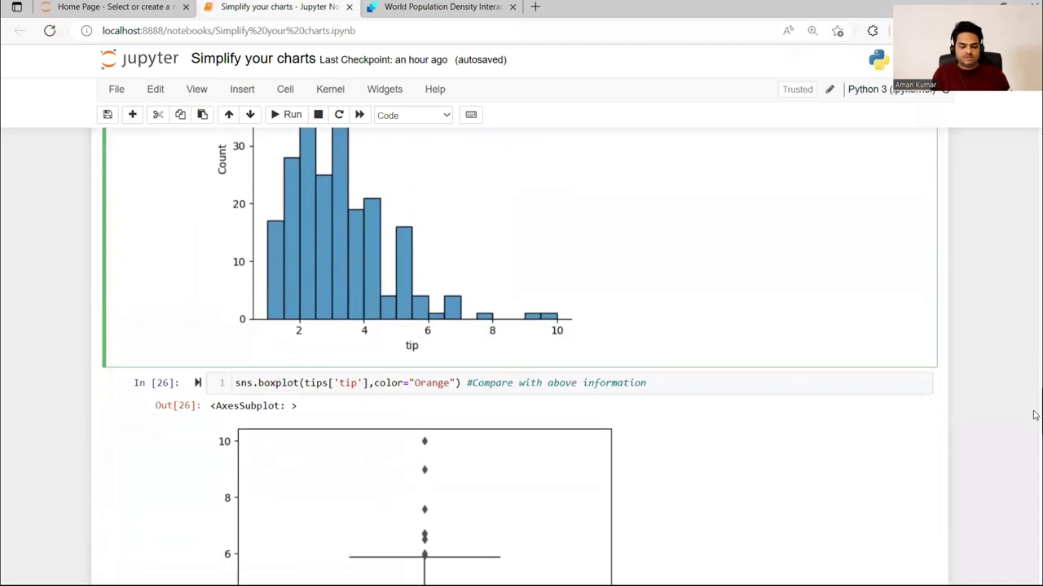
scroll(1034, 486, down, 1)
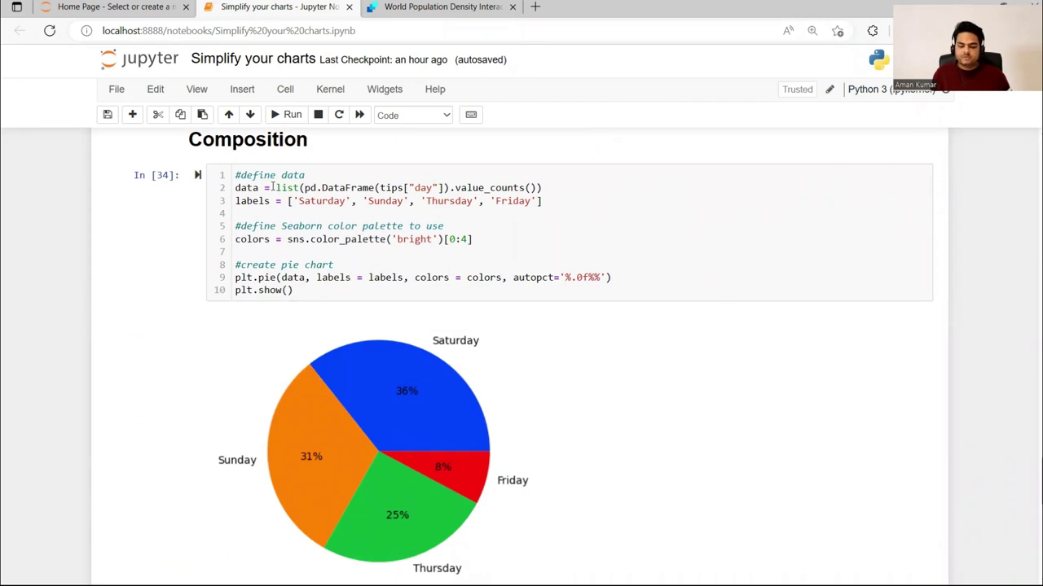
drag(235, 188, 554, 190)
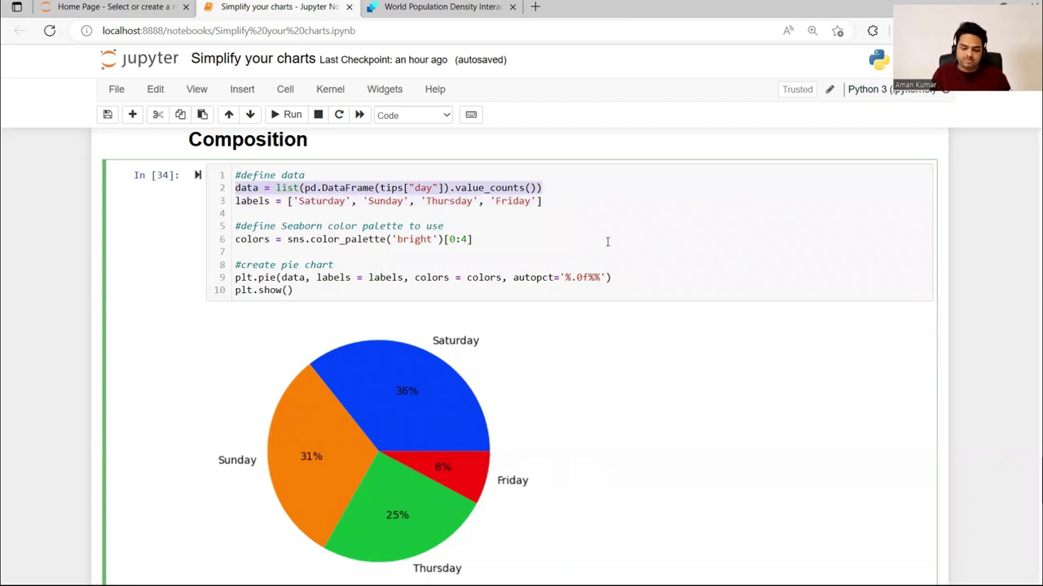
scroll(1034, 469, down, 2)
scroll(1034, 469, down, 1)
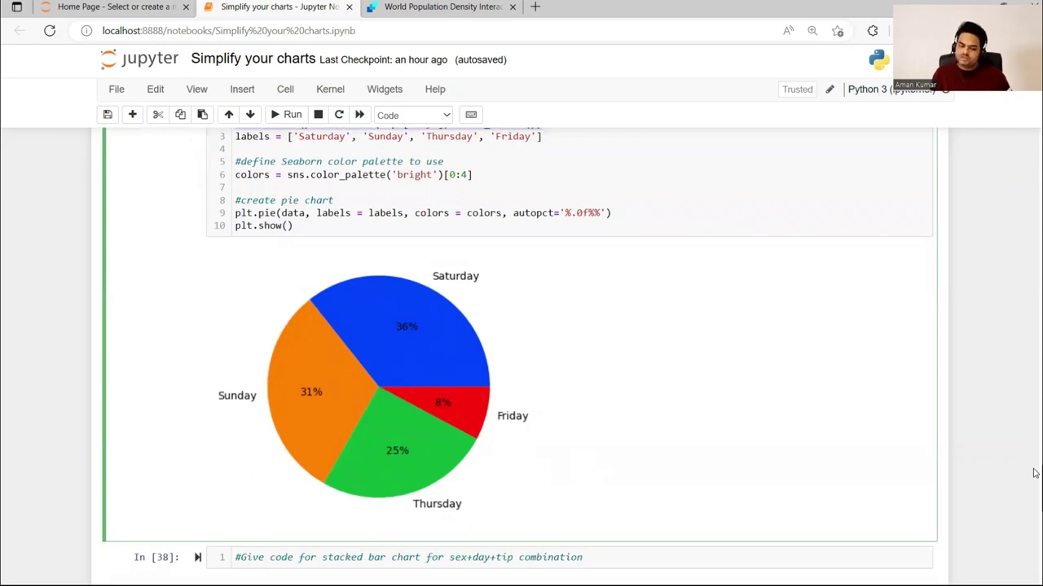
scroll(1035, 473, down, 5)
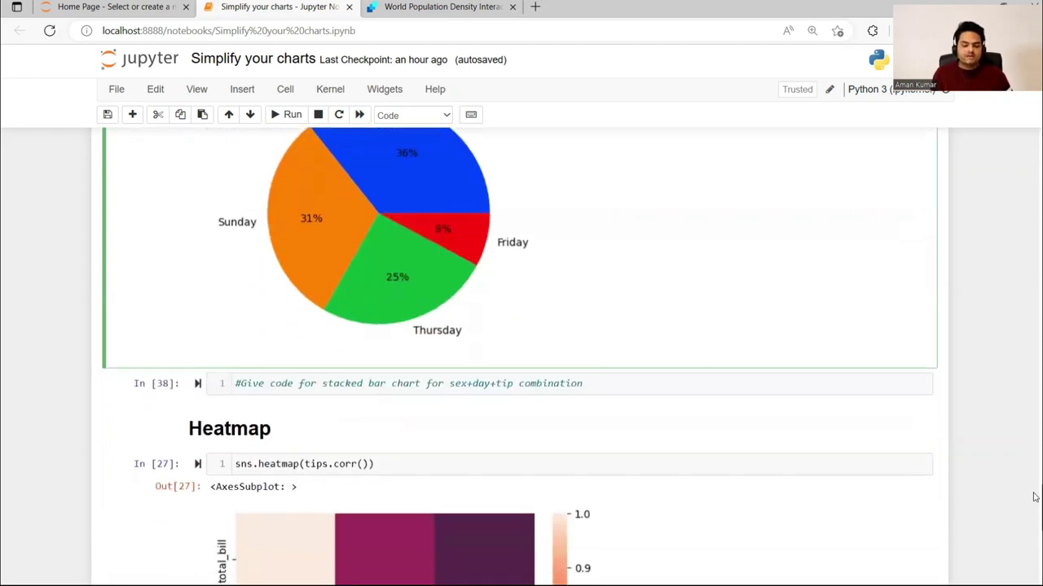
Step: Highlight the stacked bar chart request and its sex+day part in the In [38] comment
click(393, 334)
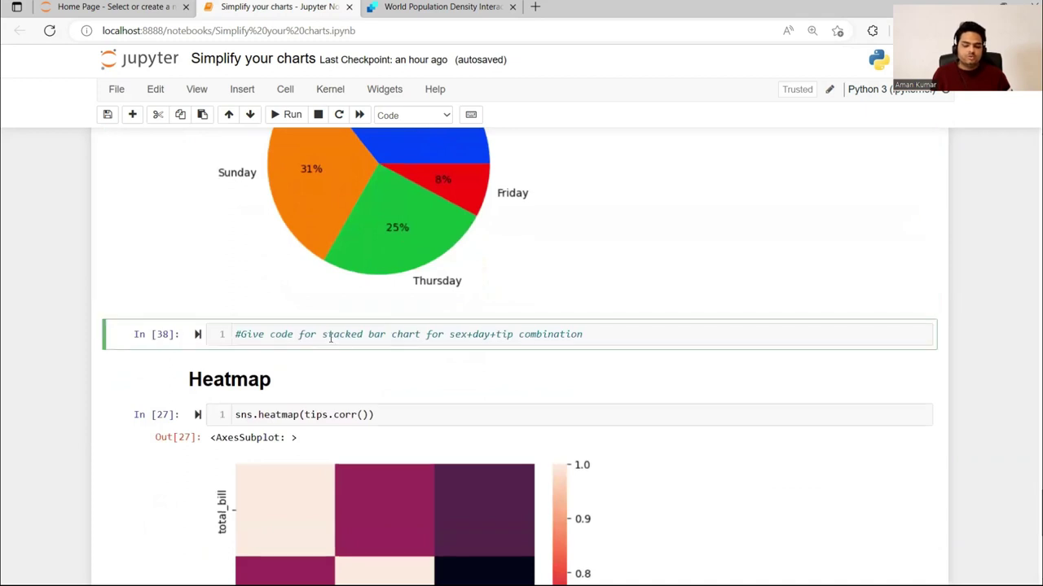
drag(322, 334, 610, 339)
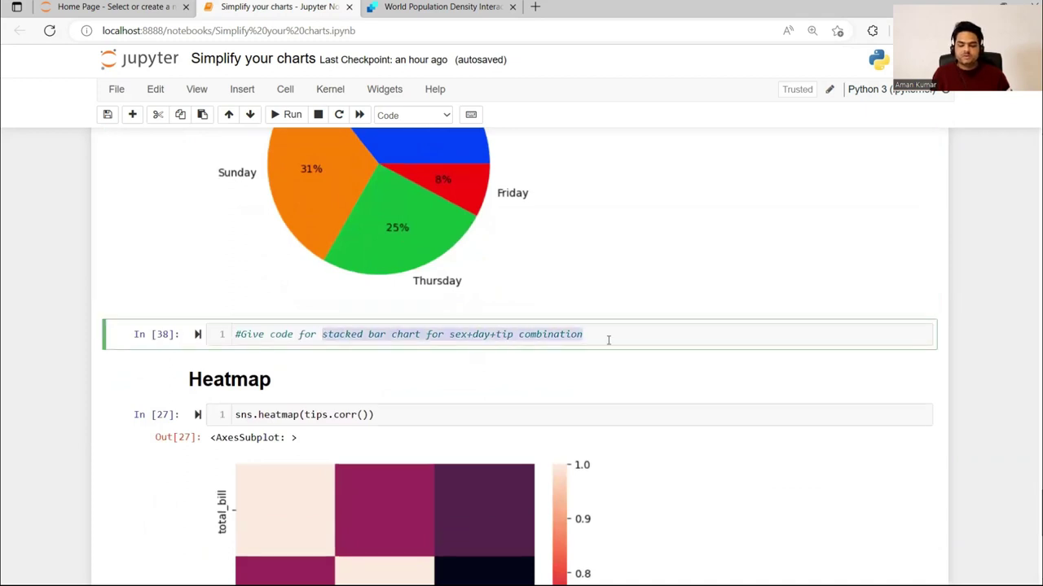
click(608, 341)
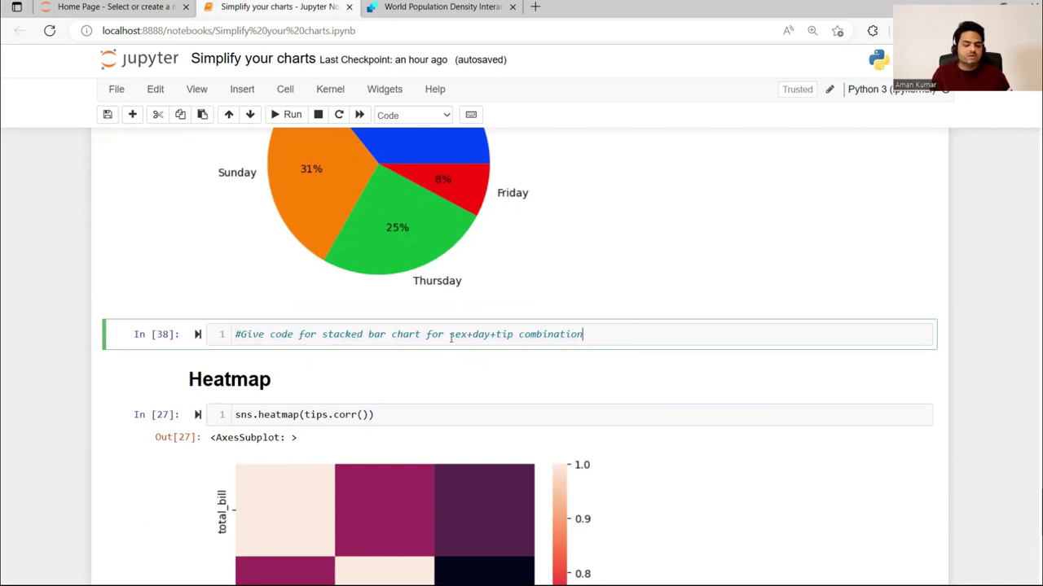
drag(449, 334, 523, 336)
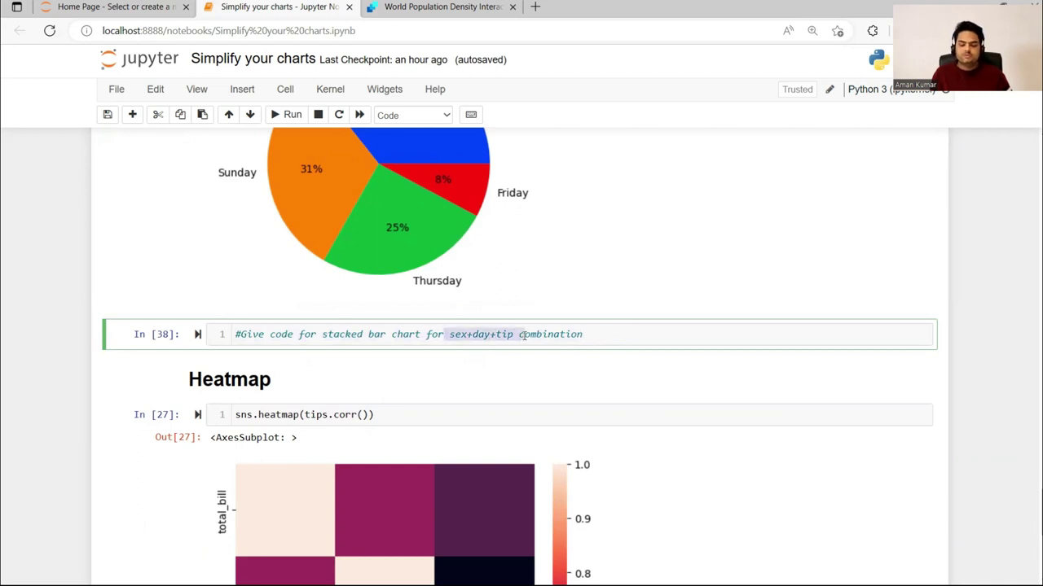
click(619, 337)
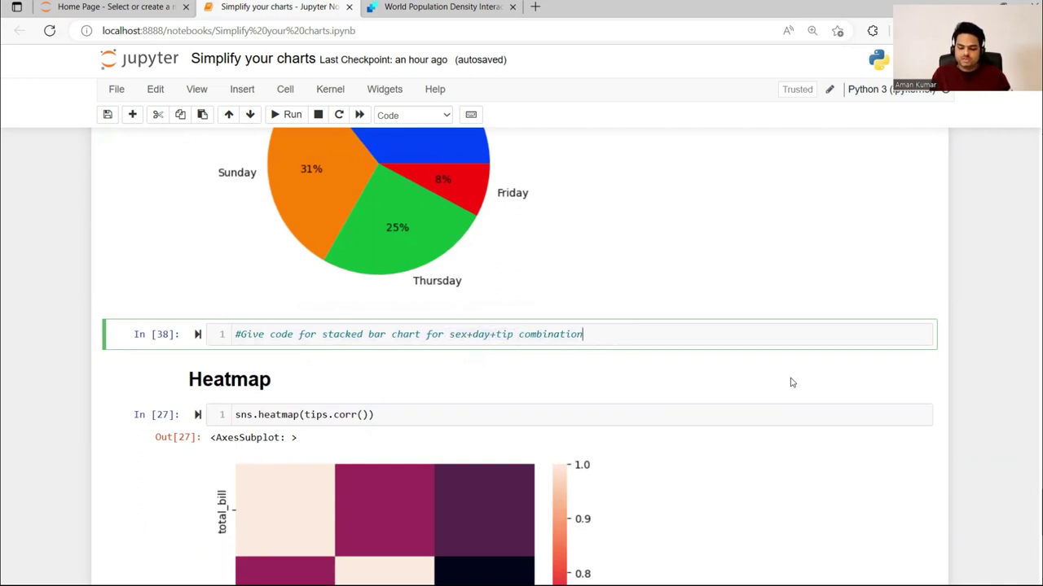
Step: Highlight sex+day+tip in the comment, then select the In [27] correlation heatmap cell
scroll(1022, 413, up, 5)
scroll(1022, 413, up, 15)
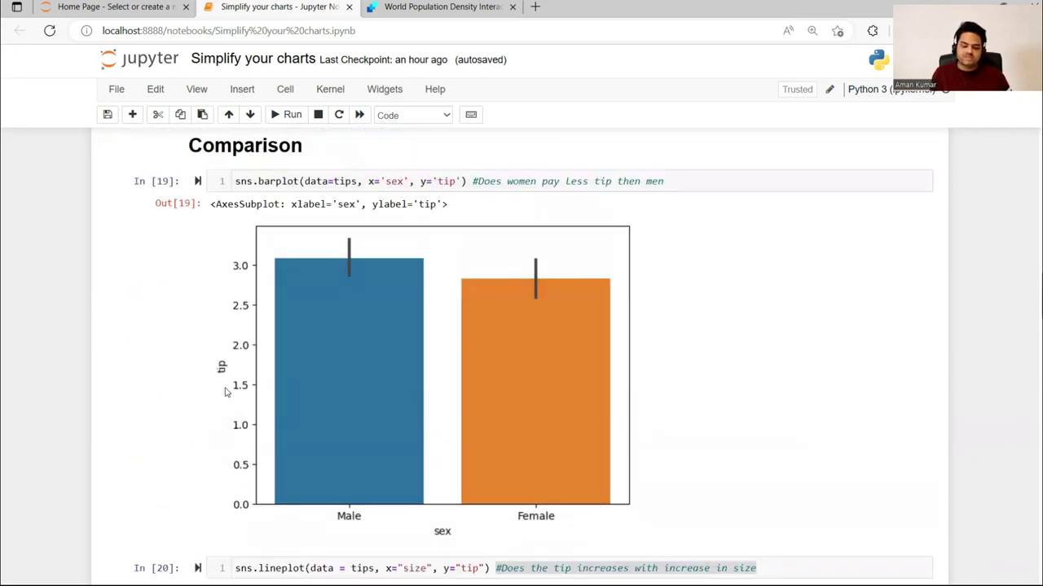
scroll(1031, 400, down, 15)
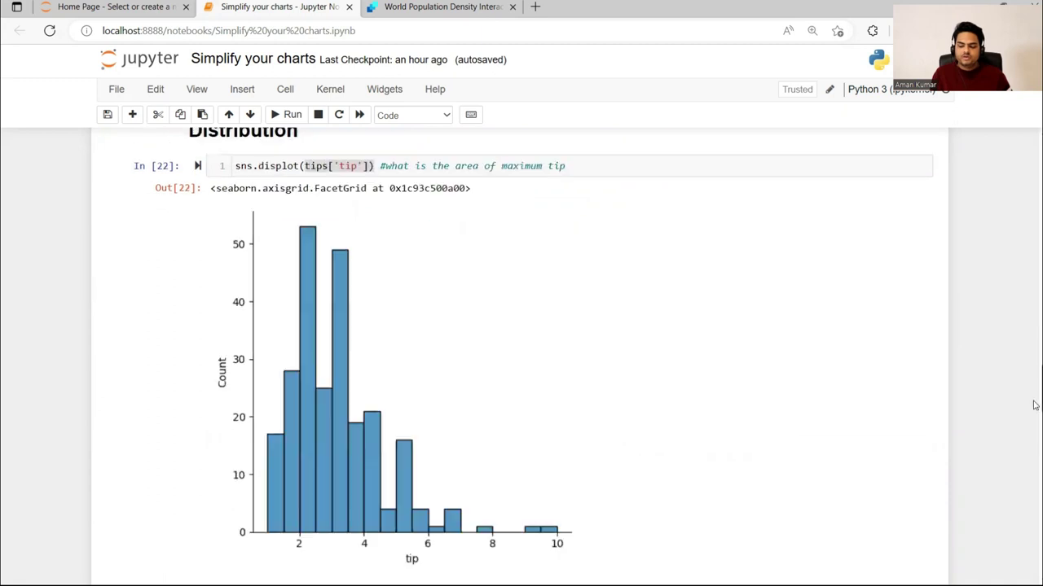
scroll(1034, 469, down, 10)
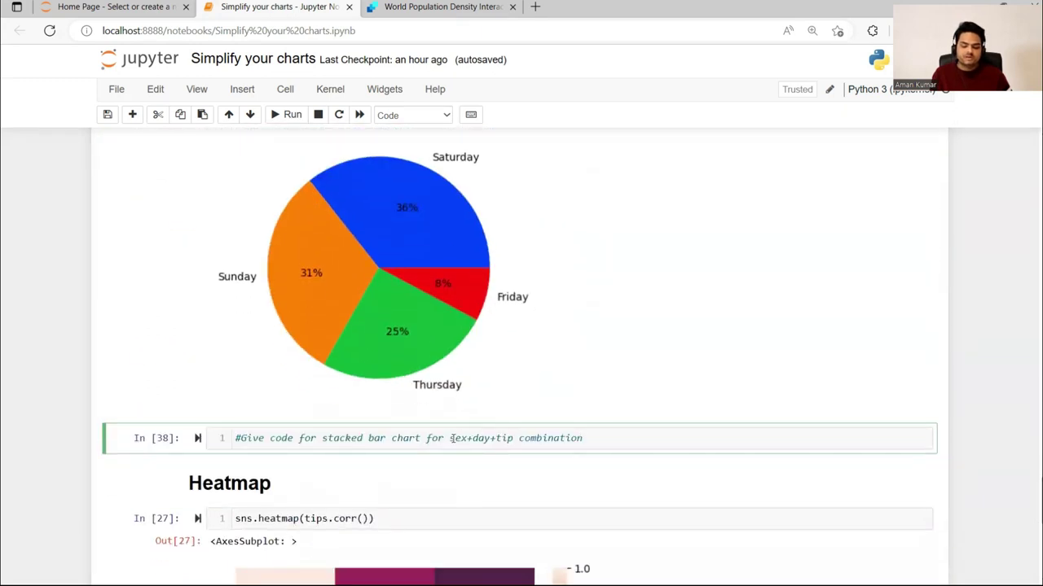
drag(451, 438, 513, 438)
click(840, 441)
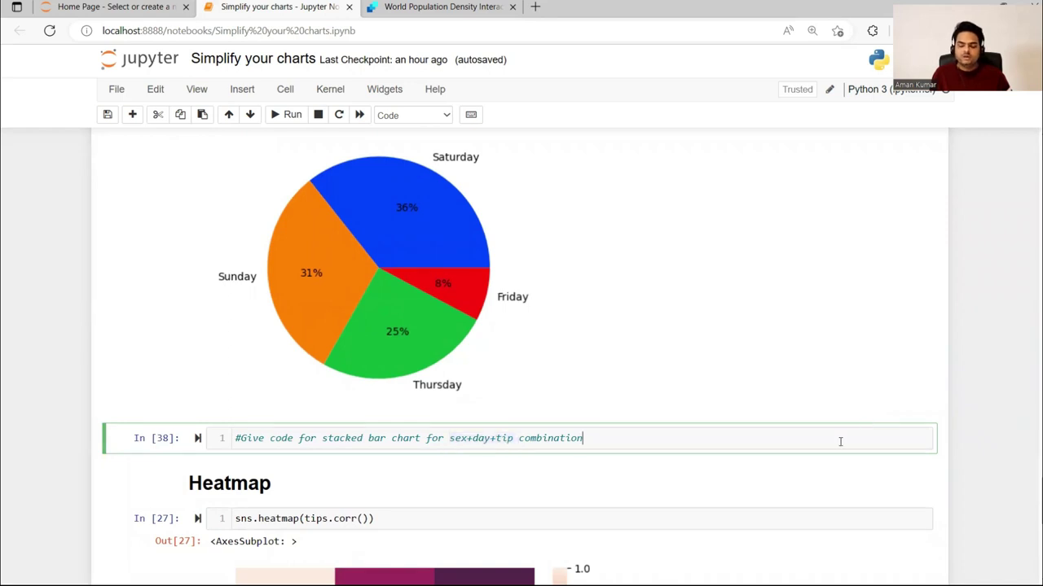
scroll(739, 350, down, 4)
click(739, 349)
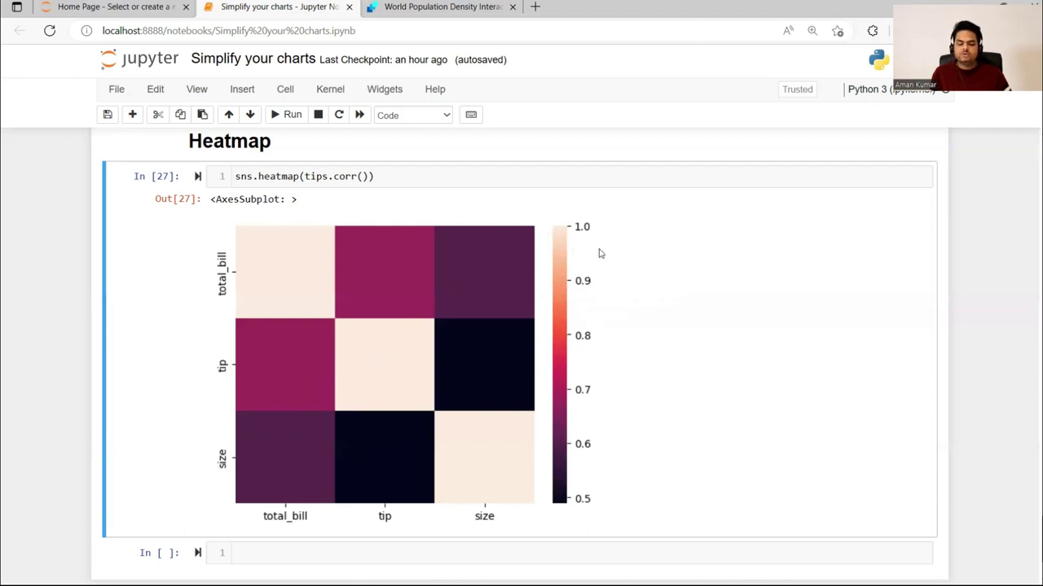
Step: Switch to the World Population Density map tab
click(426, 5)
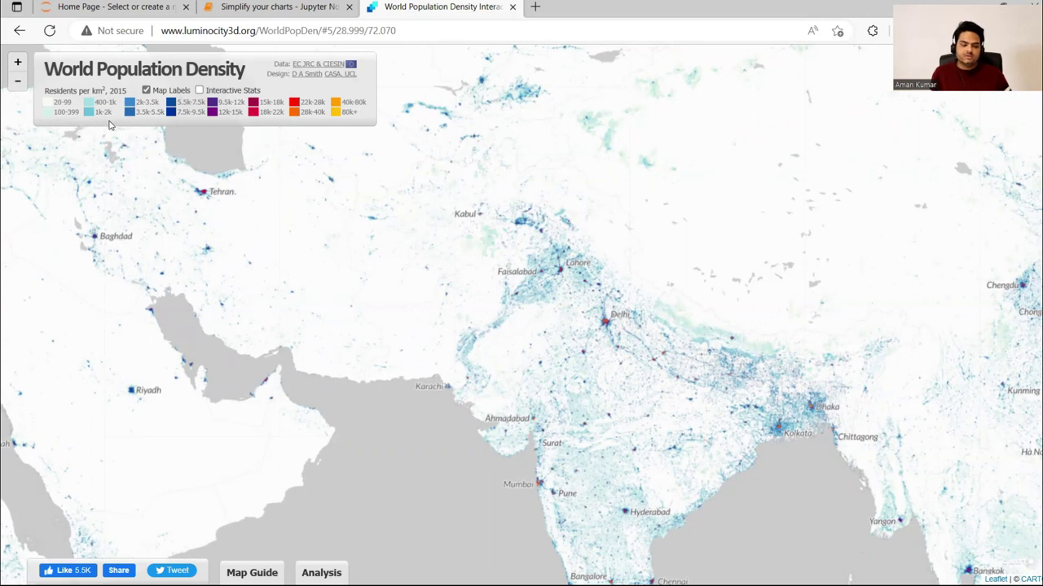
Step: Return to the Jupyter tab, then bring the Scrble Lite chart note to the front
key(ctrl+shift+Tab)
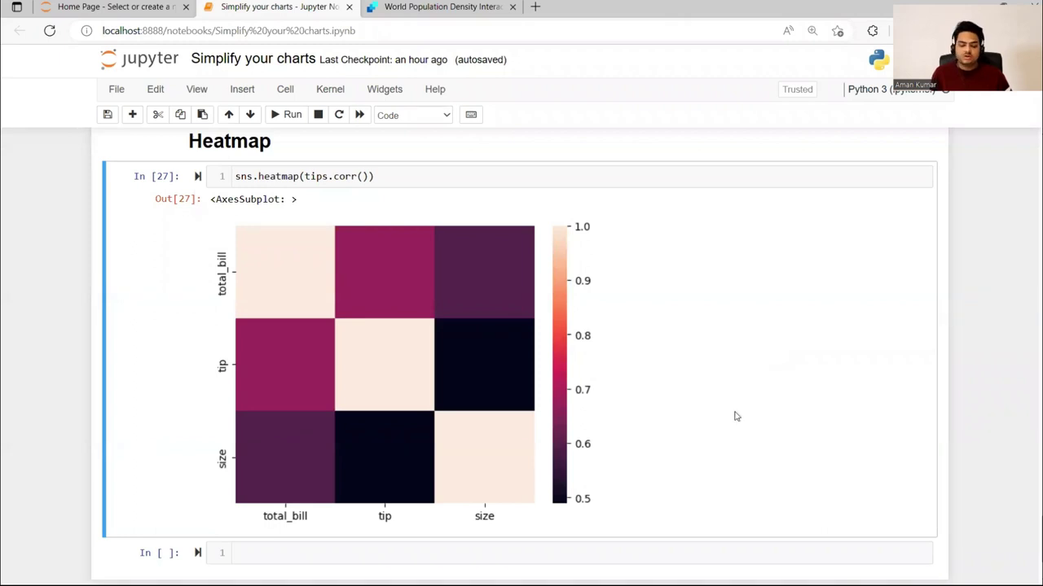
mouse_move(675, 570)
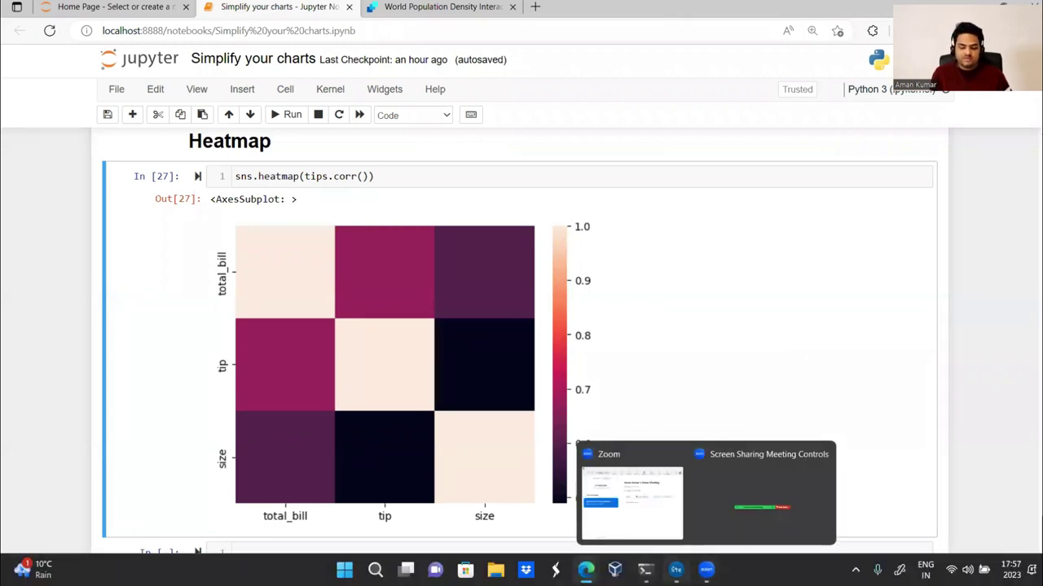
click(692, 515)
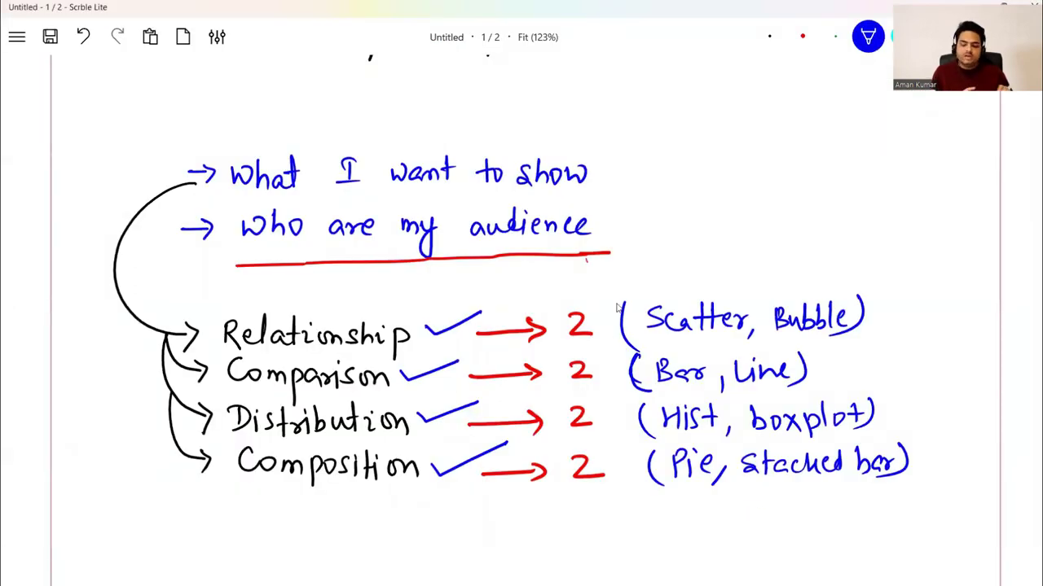
Step: Handwrite 'heatmap' under the Composition row's (Pie, stacked bar) and underline it
mouse_move(683, 513)
mouse_down()
mouse_move(684, 541)
mouse_move(697, 542)
mouse_up()
drag(704, 531, 713, 541)
mouse_move(720, 528)
mouse_down()
mouse_move(731, 541)
mouse_move(806, 530)
mouse_up()
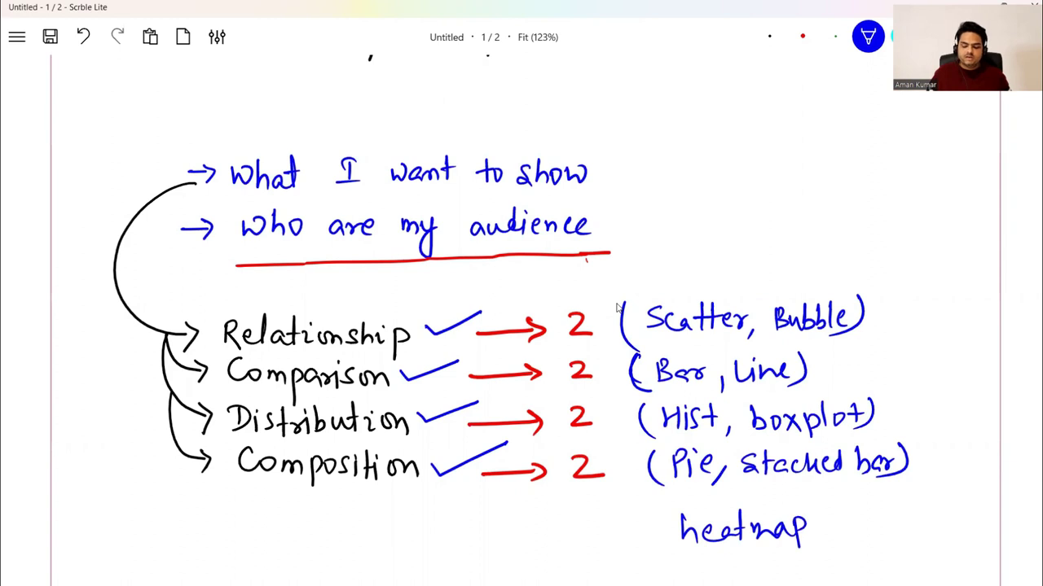
drag(676, 552, 803, 547)
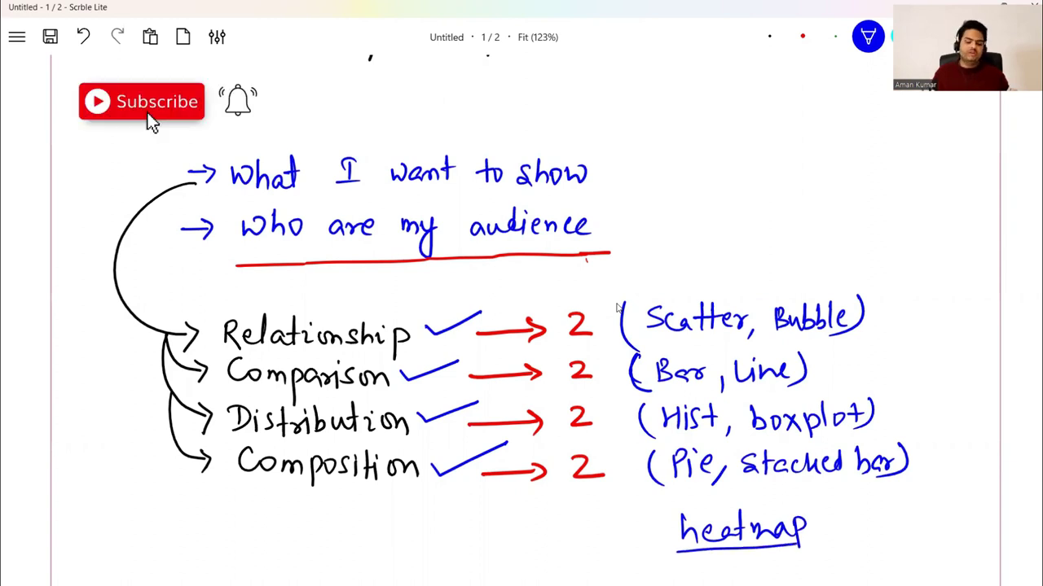